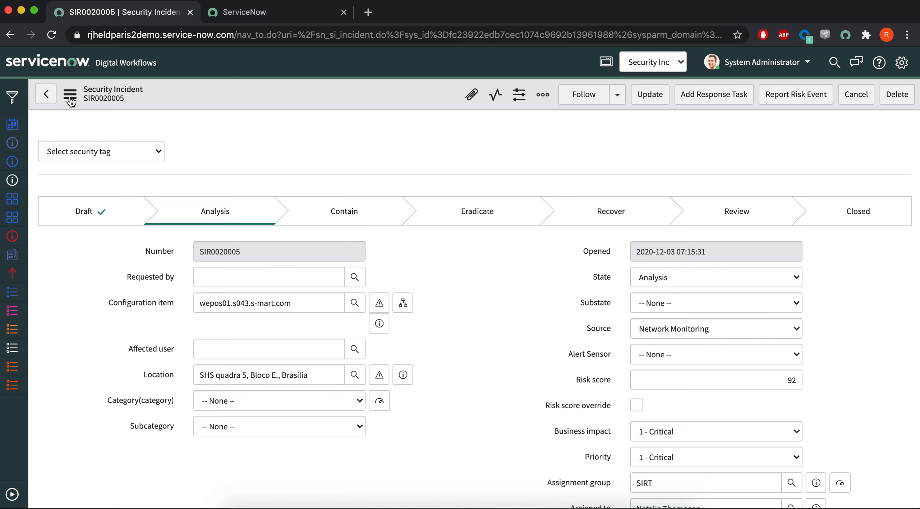
# Examine the security incident's available views, related links, related lists and form configuration options.
pyautogui.click(71, 94)
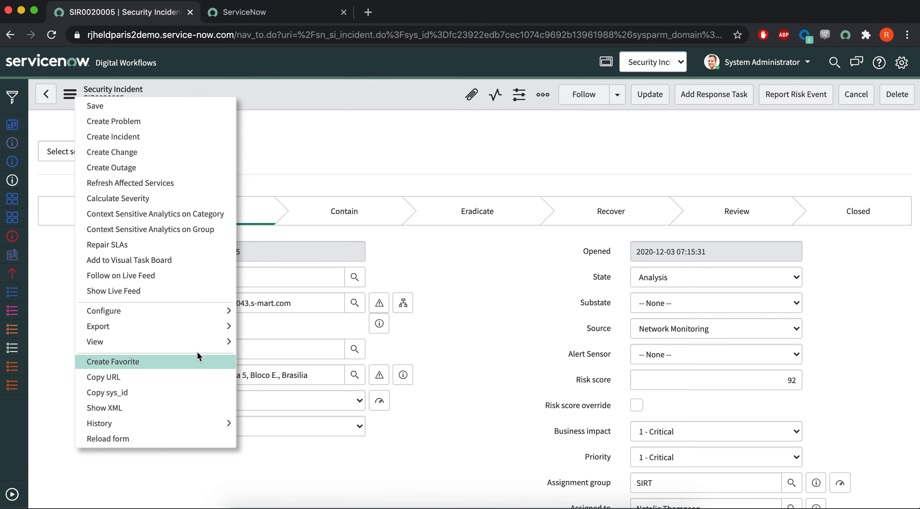
pyautogui.moveTo(216, 343)
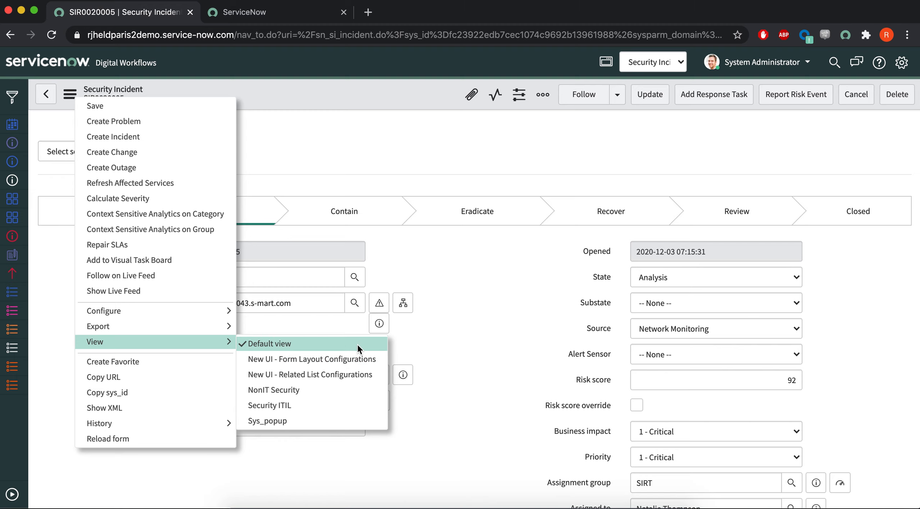
pyautogui.press('Escape')
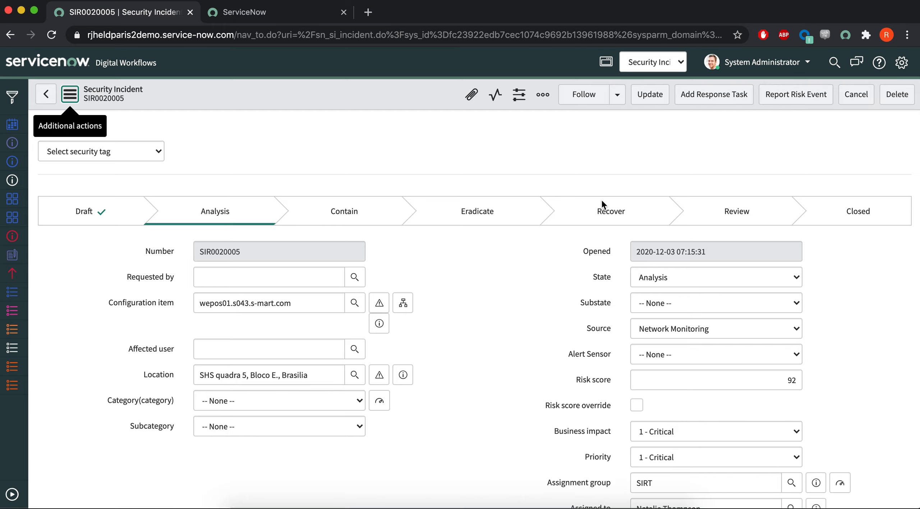
pyautogui.scroll(-1, 481, 345)
pyautogui.scroll(-20, 480, 342)
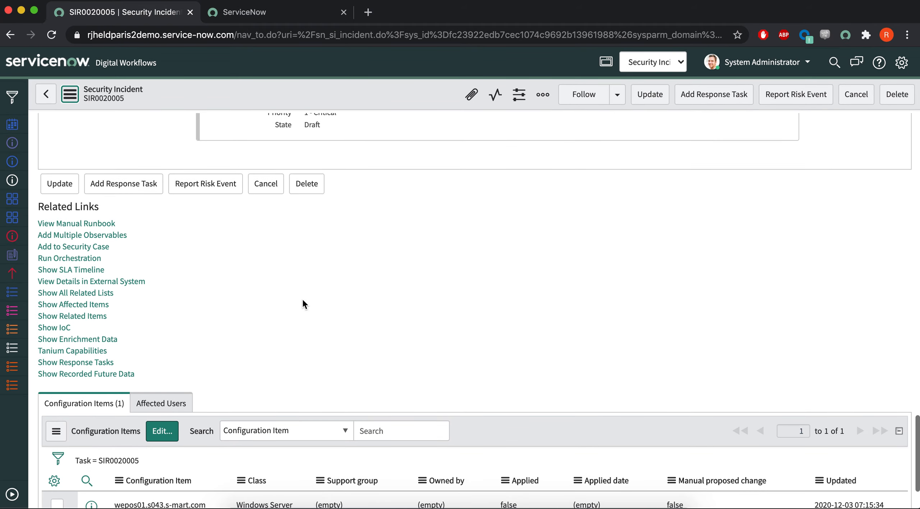
pyautogui.scroll(-5, 303, 300)
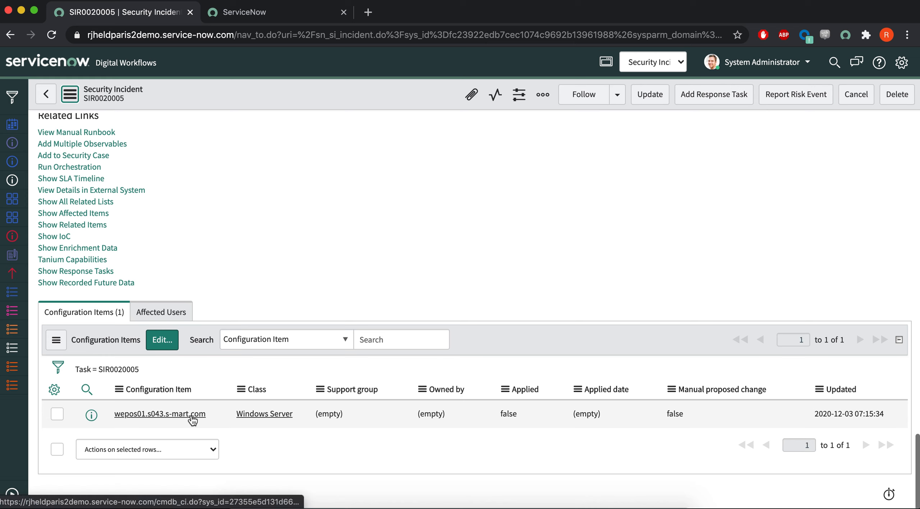
pyautogui.scroll(3, 301, 272)
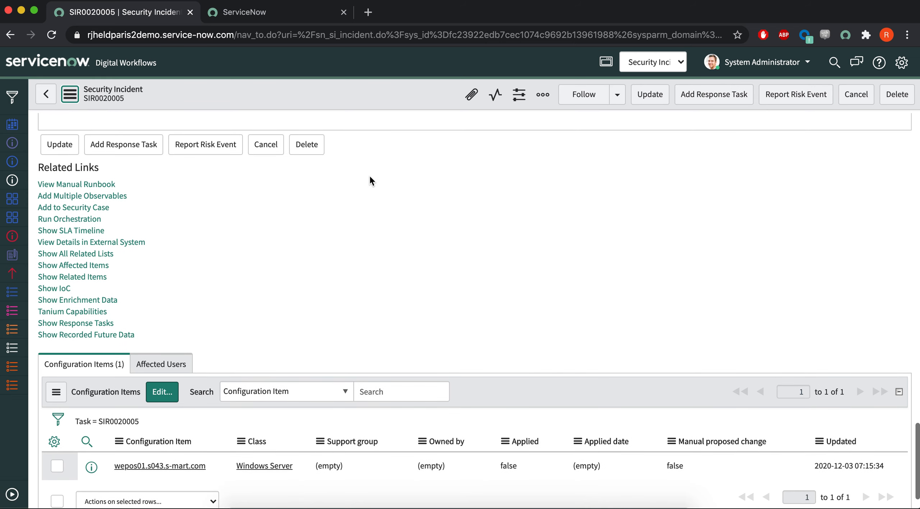
pyautogui.click(70, 93)
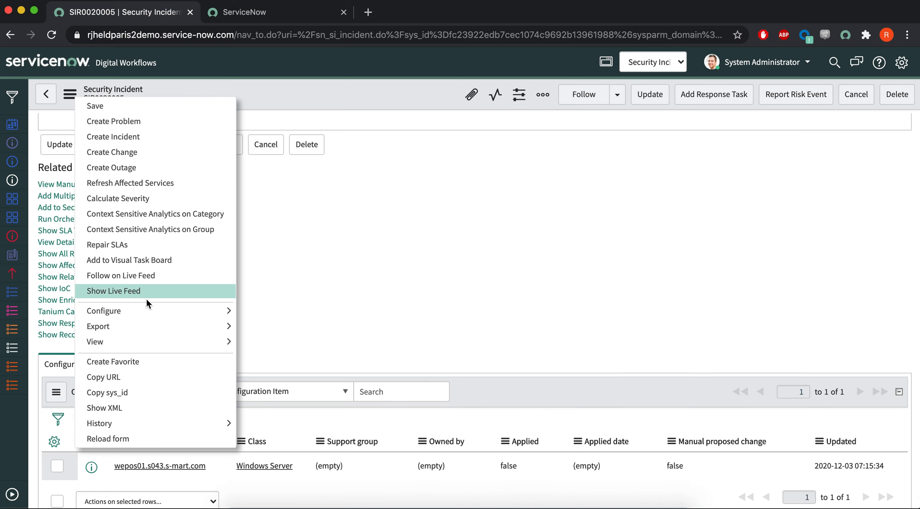
pyautogui.moveTo(180, 313)
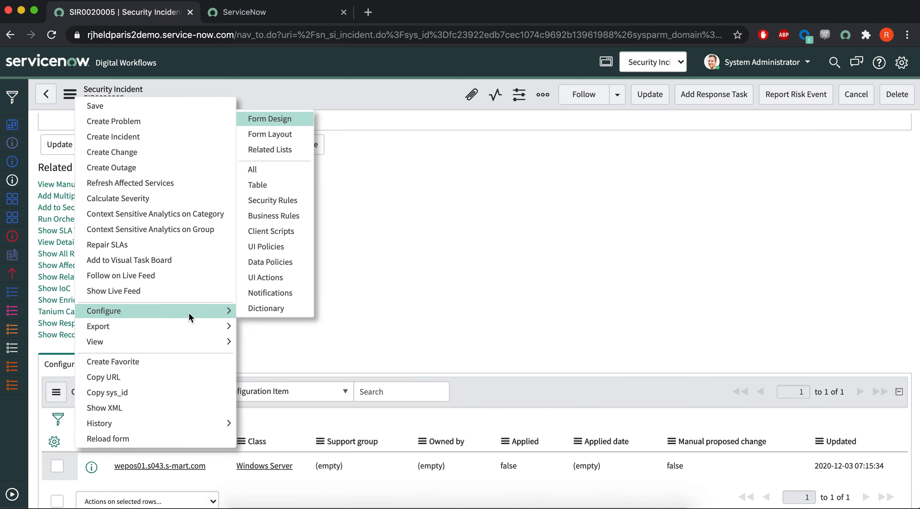
pyautogui.click(390, 295)
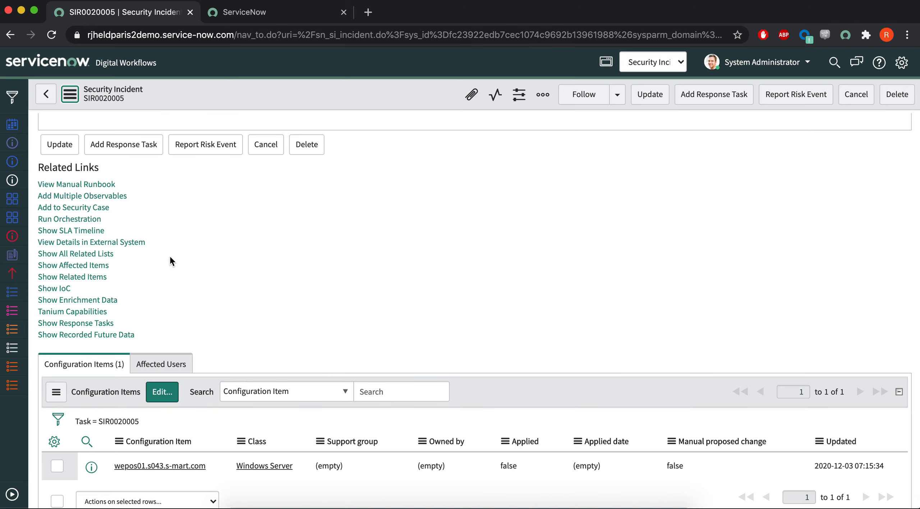
pyautogui.rightClick(107, 255)
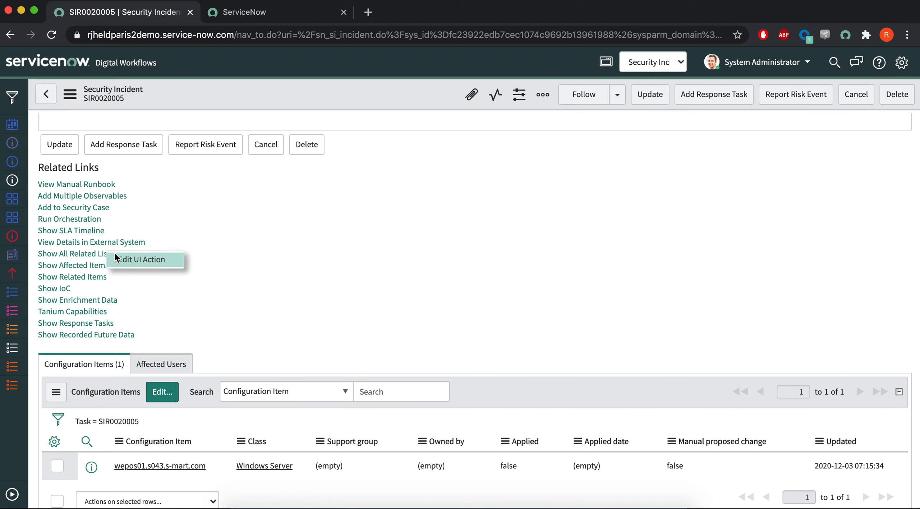
pyautogui.press('Escape')
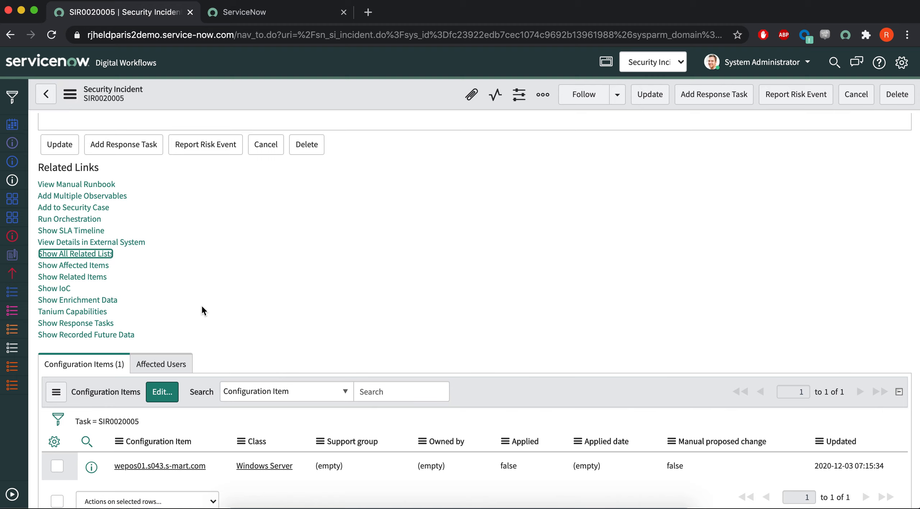
pyautogui.click(405, 253)
# Open the Security Incident form's default view in Form Design.
pyautogui.scroll(20, 404, 253)
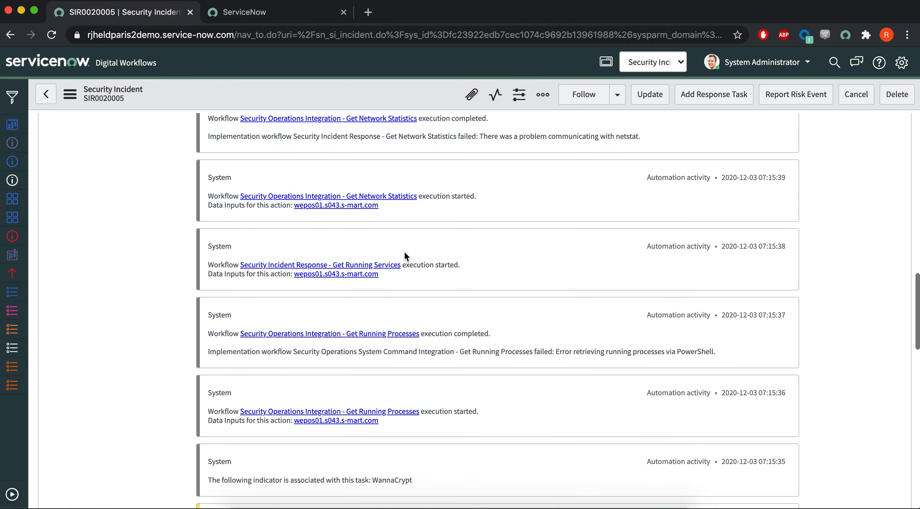
pyautogui.scroll(5, 404, 254)
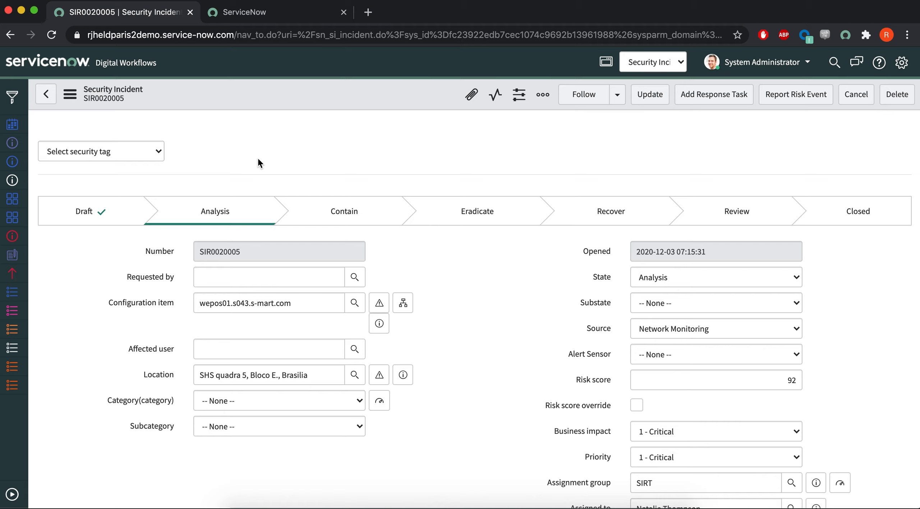
pyautogui.click(76, 98)
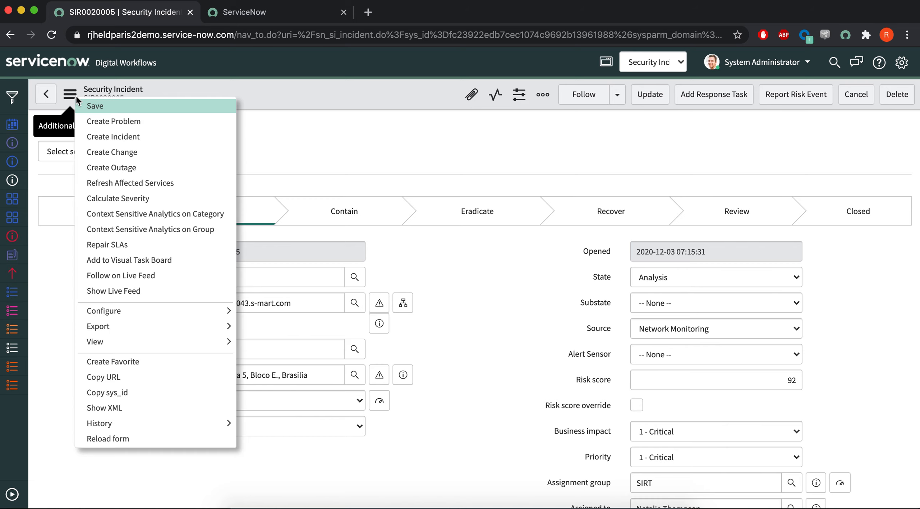
pyautogui.moveTo(161, 317)
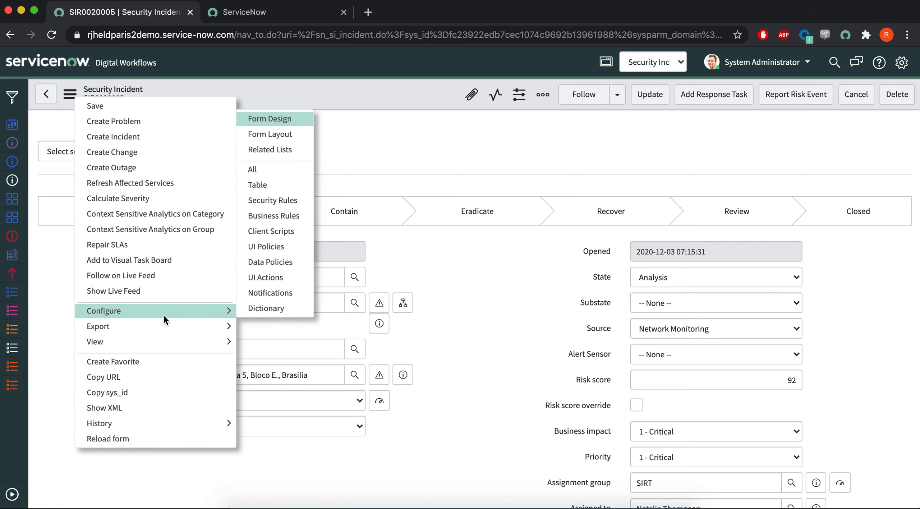
pyautogui.click(299, 119)
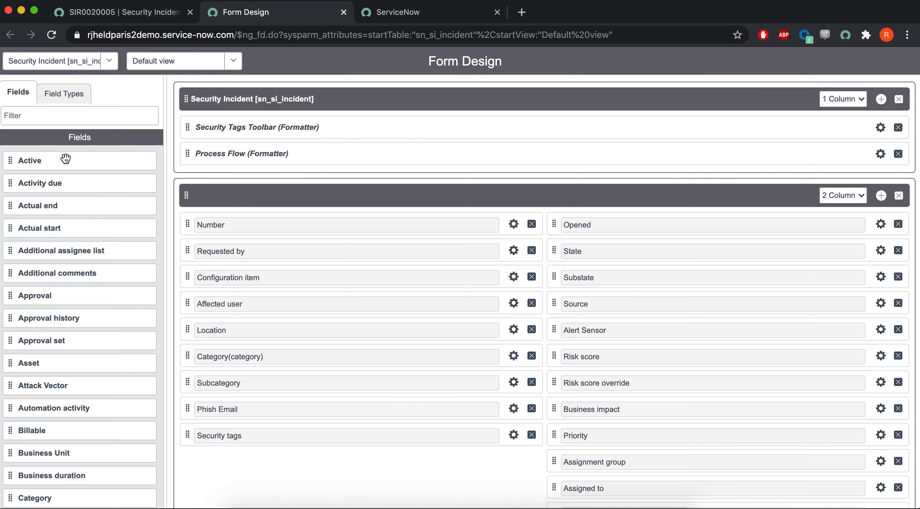
# Add the existing Active field to the form's two-column section, directly above Number.
pyautogui.scroll(-12, 55, 312)
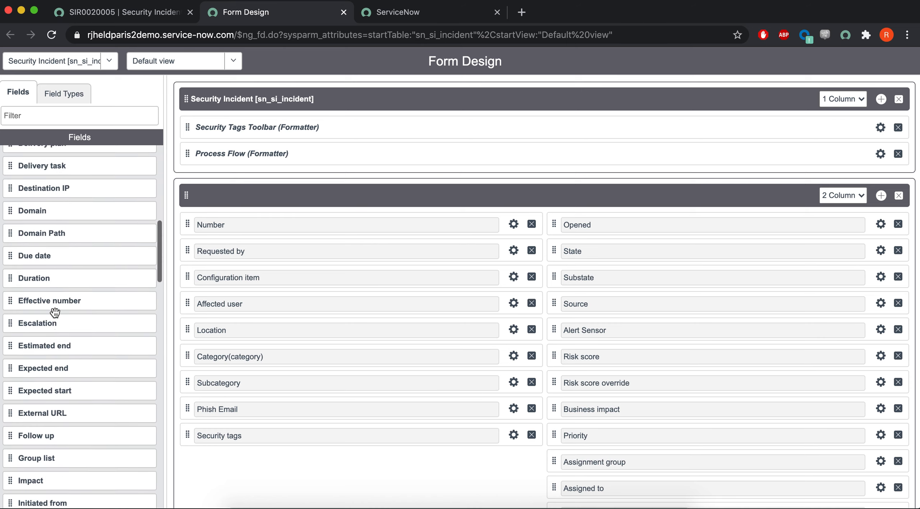
pyautogui.scroll(-13, 55, 312)
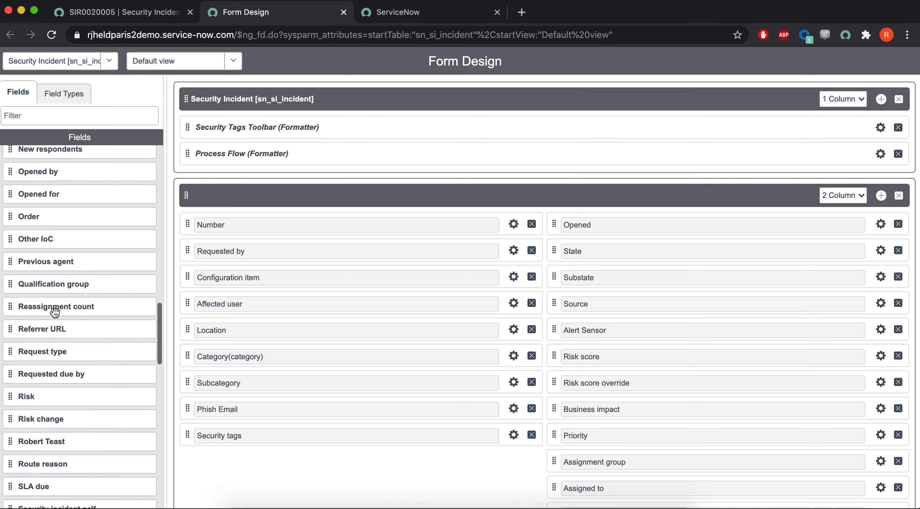
pyautogui.scroll(-14, 55, 312)
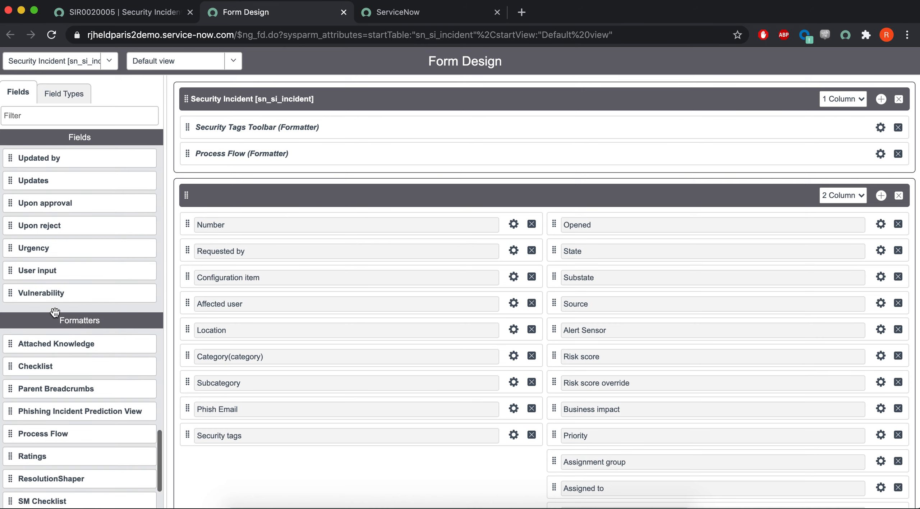
pyautogui.scroll(20, 54, 312)
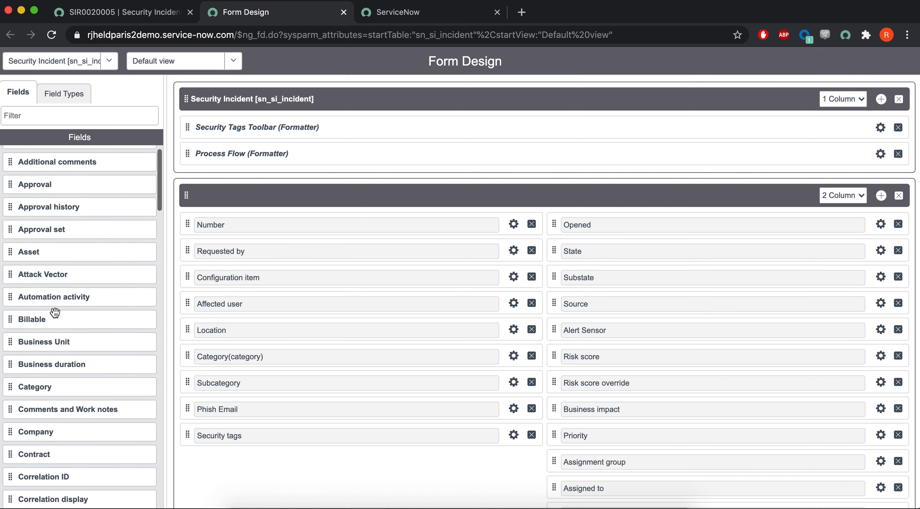
pyautogui.scroll(3, 55, 312)
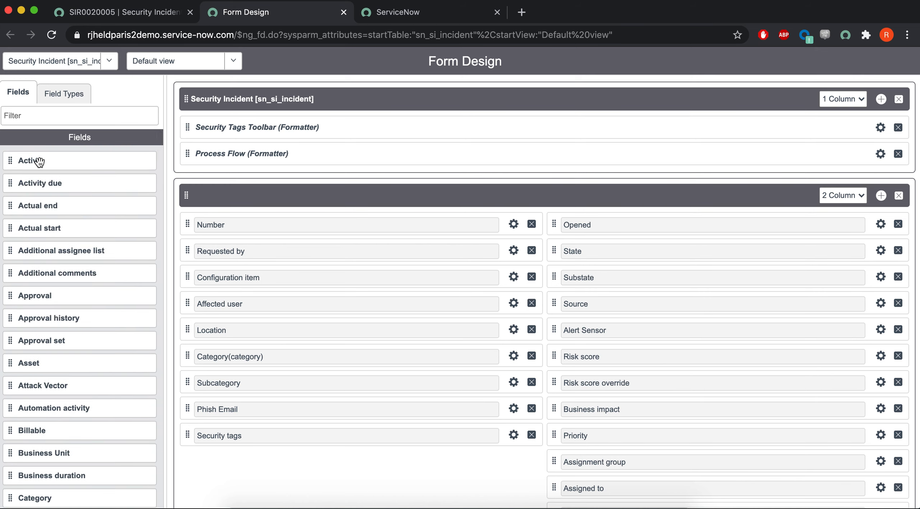
pyautogui.moveTo(39, 162); pyautogui.dragTo(254, 222)
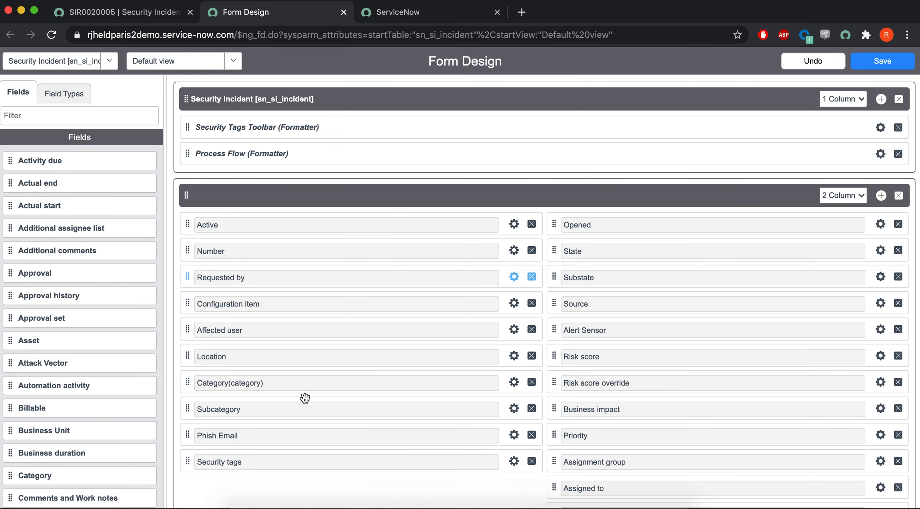
# Review the form's sections and the column layout options of the section containing Active.
pyautogui.scroll(-7, 753, 403)
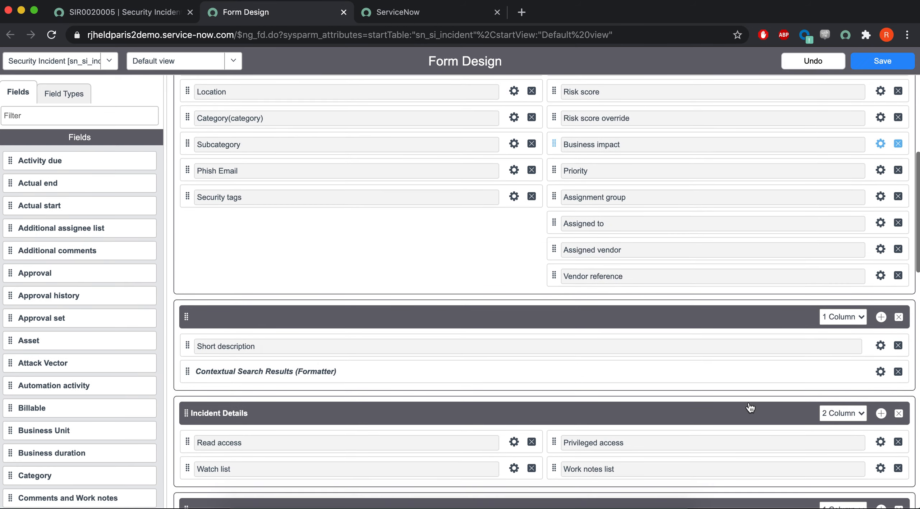
pyautogui.scroll(7, 661, 351)
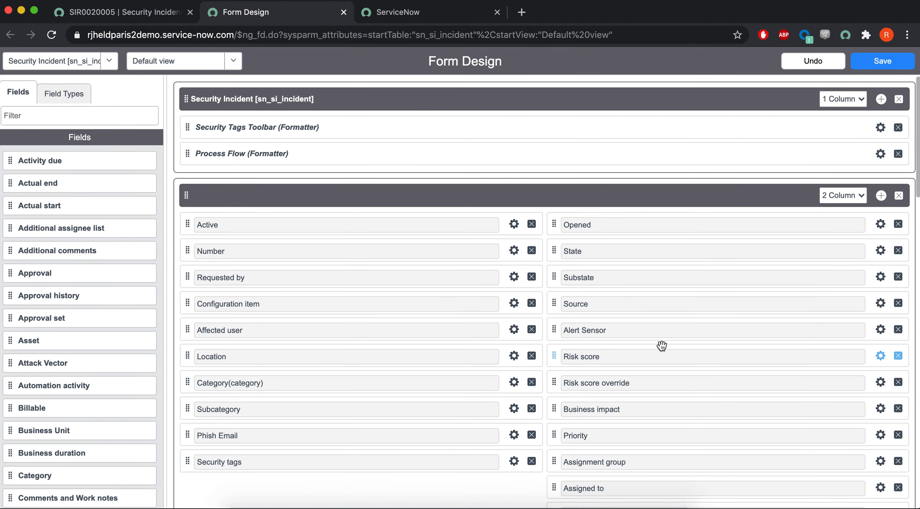
pyautogui.click(862, 199)
pyautogui.click(862, 197)
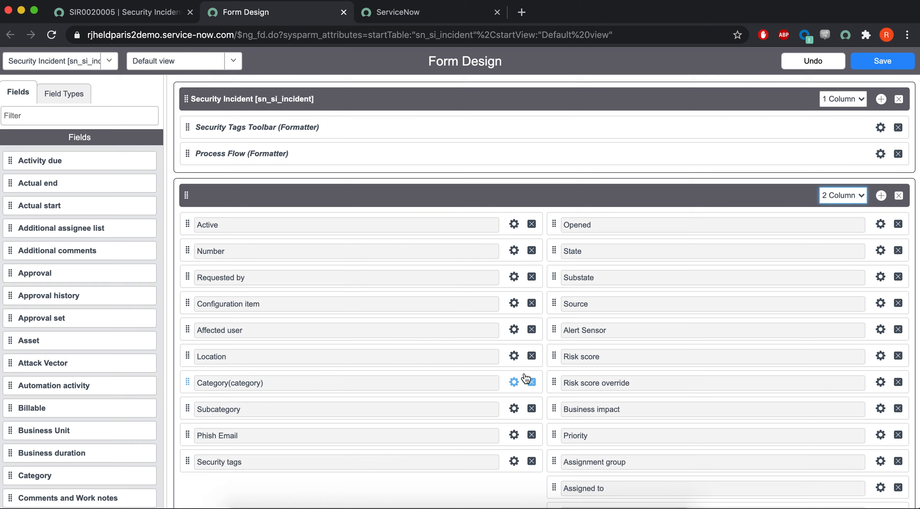
# Add a new field of type Choice below Security tags in the two-column section.
pyautogui.scroll(-2, 526, 379)
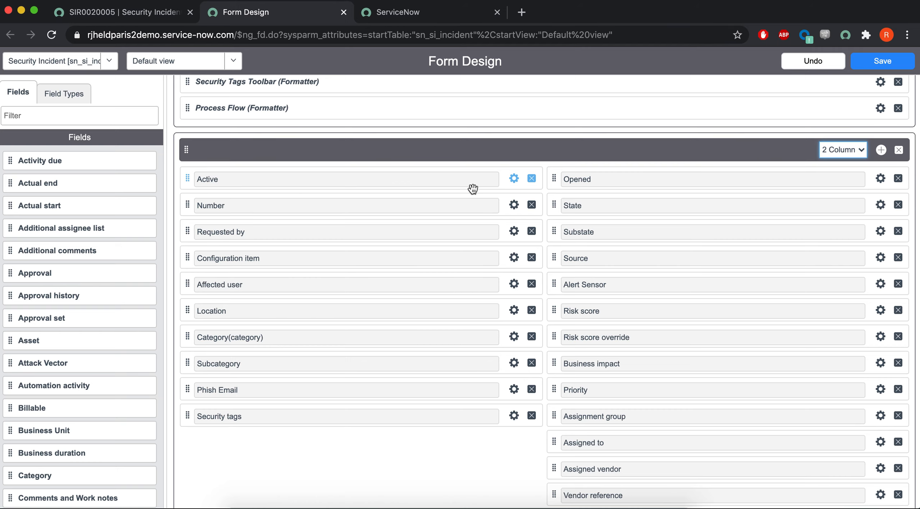
pyautogui.click(76, 98)
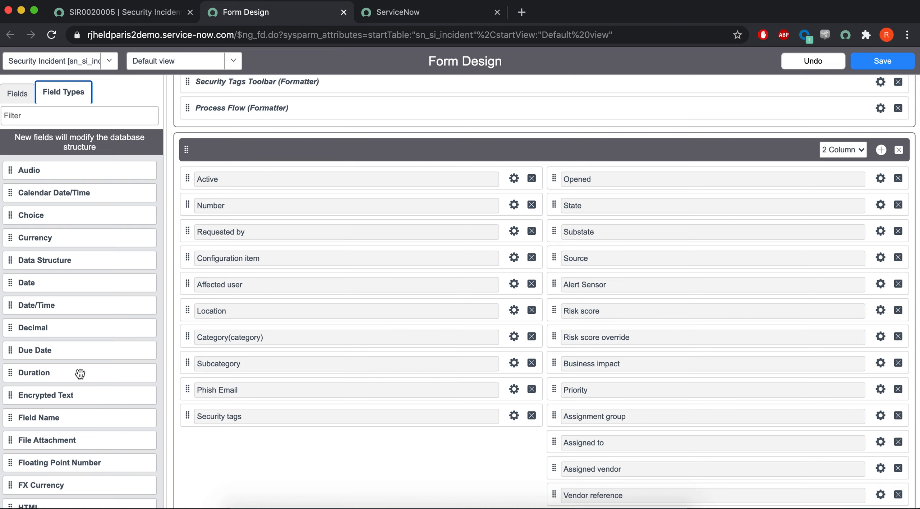
pyautogui.moveTo(34, 217); pyautogui.dragTo(267, 444)
pyautogui.scroll(-15, 269, 442)
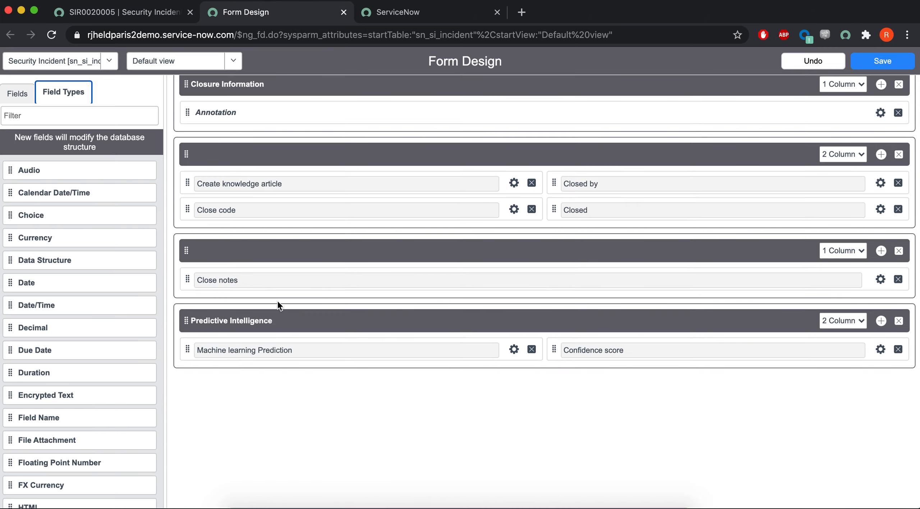
pyautogui.scroll(20, 320, 309)
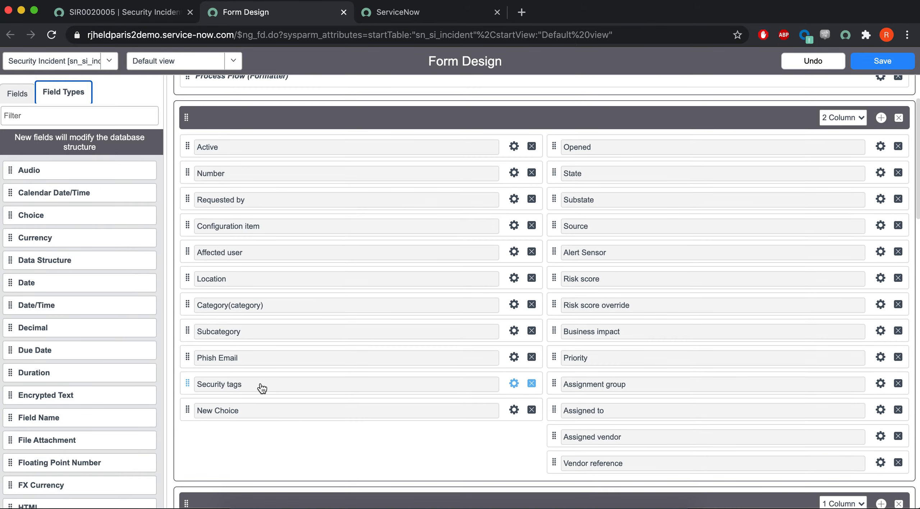
# Set the new choice field's label to "Our really cool choice list" and look at its default value options.
pyautogui.click(241, 415)
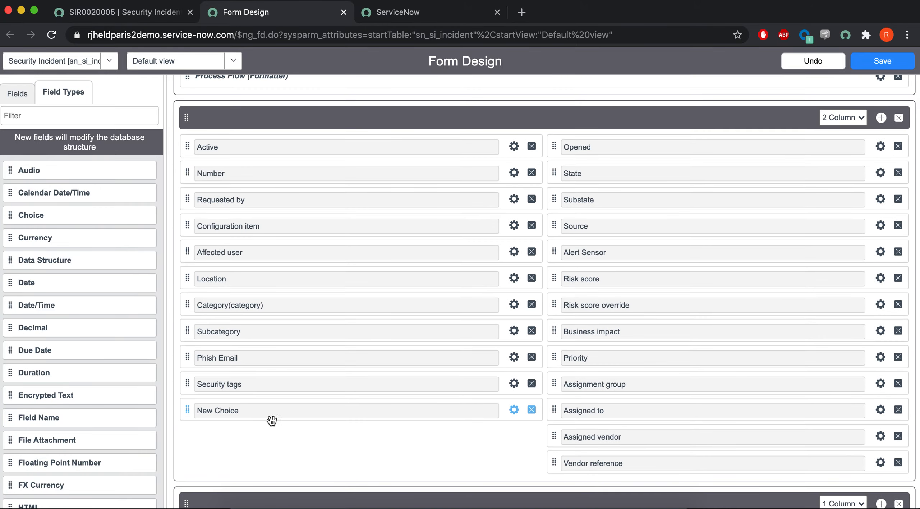
pyautogui.click(515, 410)
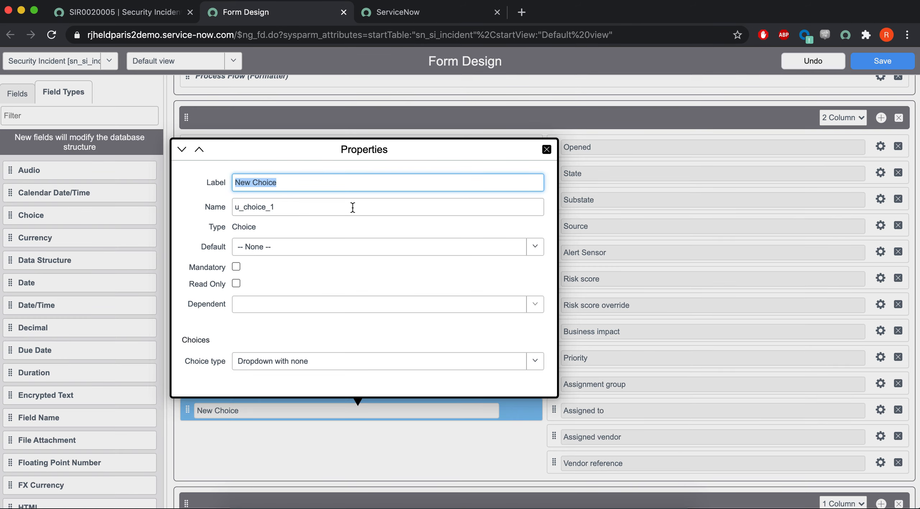
pyautogui.write('Our ')
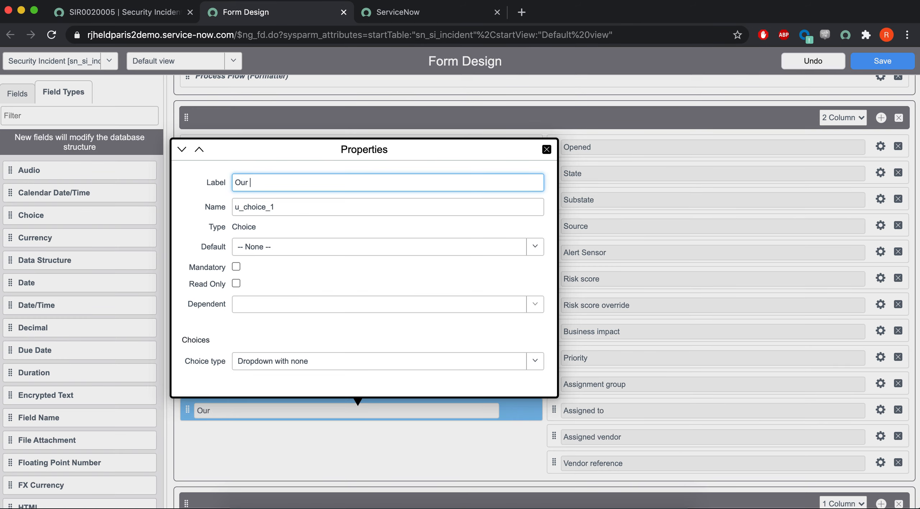
pyautogui.write('really cool co')
pyautogui.write('oice list')
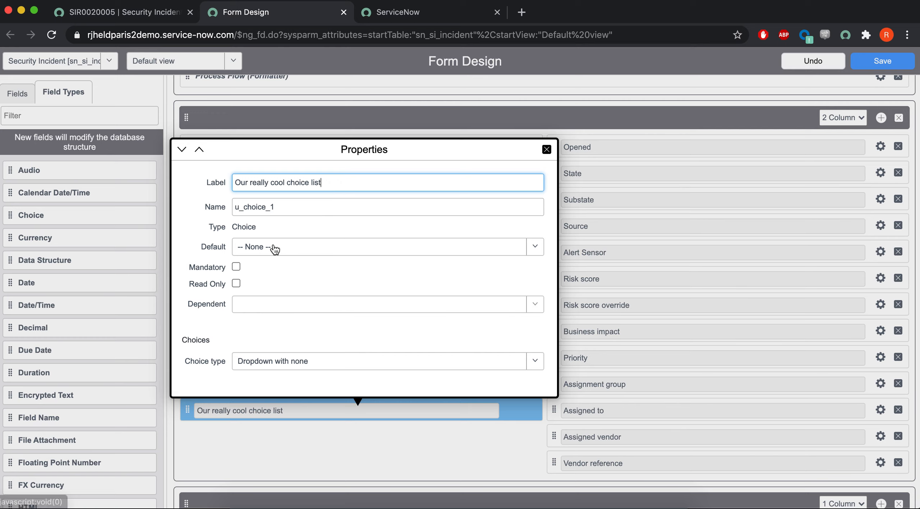
pyautogui.click(291, 247)
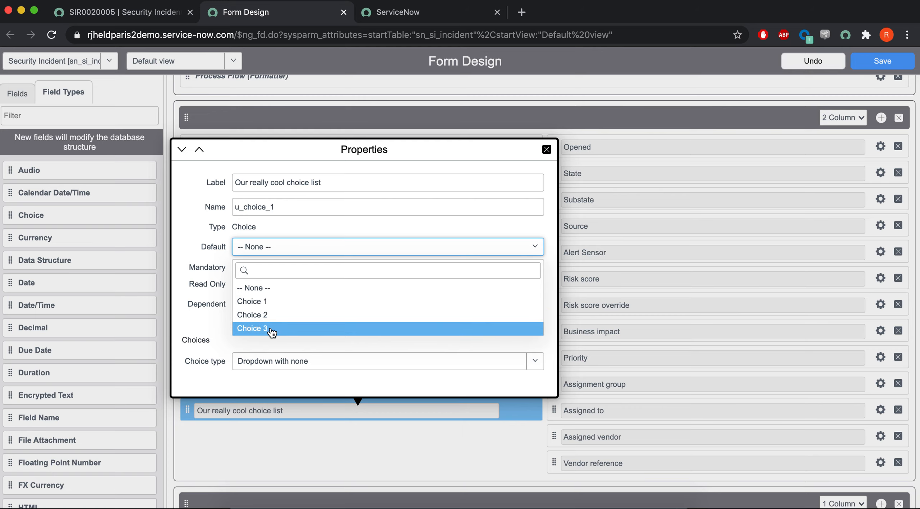
pyautogui.click(201, 280)
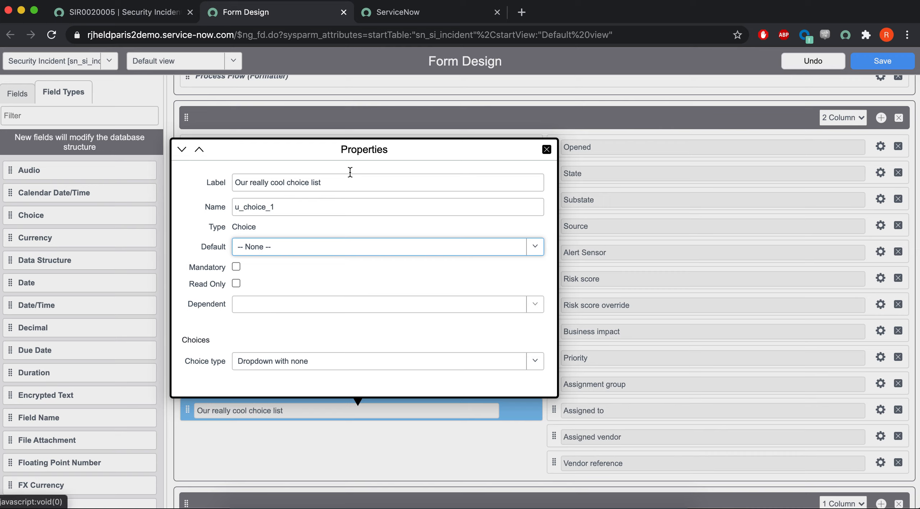
# Save the form design, then switch to the open security incident record and reload its form.
pyautogui.click(546, 150)
pyautogui.click(903, 62)
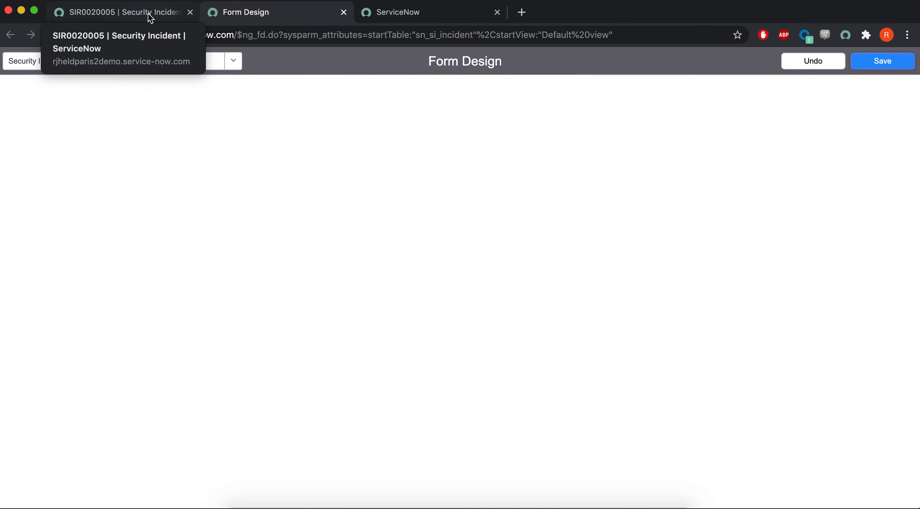
pyautogui.click(150, 18)
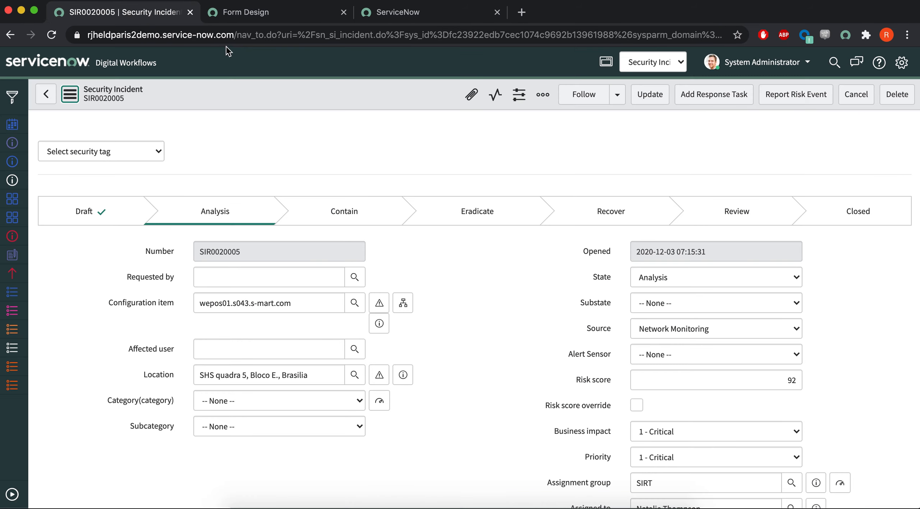
pyautogui.rightClick(348, 92)
pyautogui.click(404, 429)
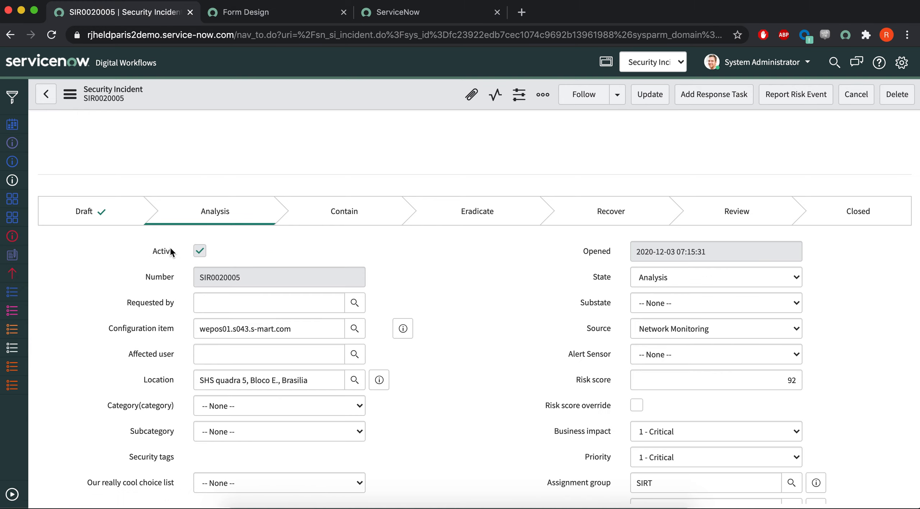
# Open the choices configuration of the "Our really cool choice list" field and remove Choice 1, Choice 2 and Choice 3 from the selected items.
pyautogui.scroll(-5, 415, 362)
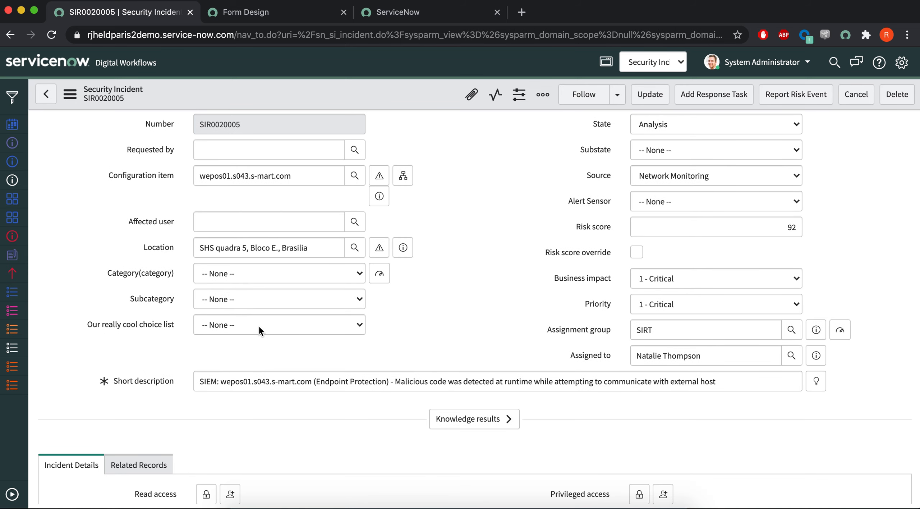
pyautogui.rightClick(164, 328)
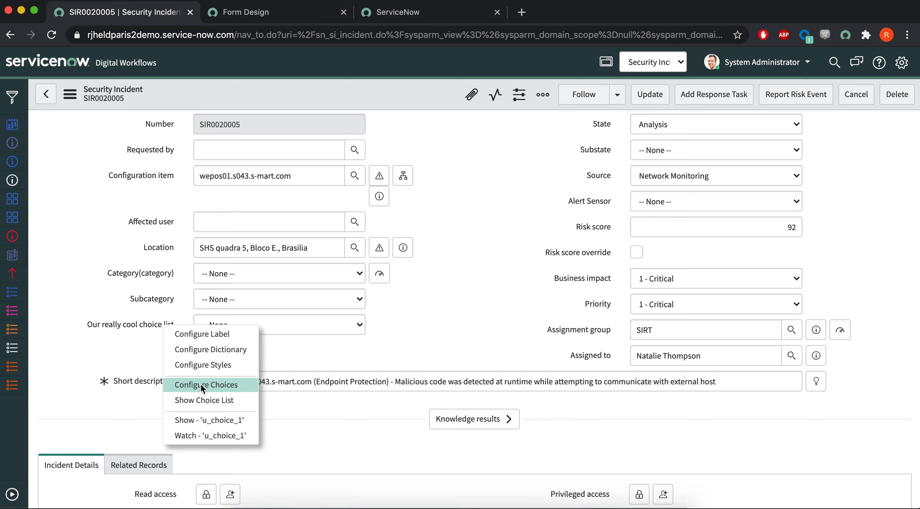
pyautogui.click(243, 380)
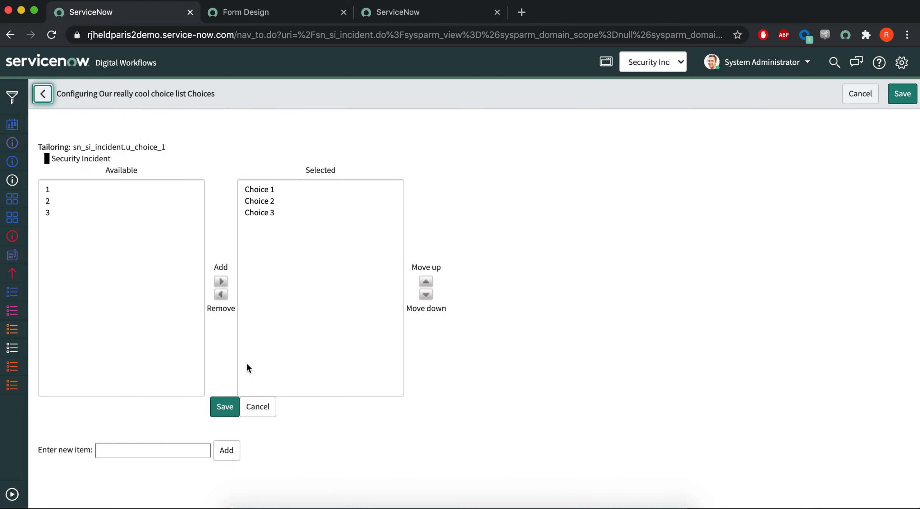
pyautogui.doubleClick(284, 189)
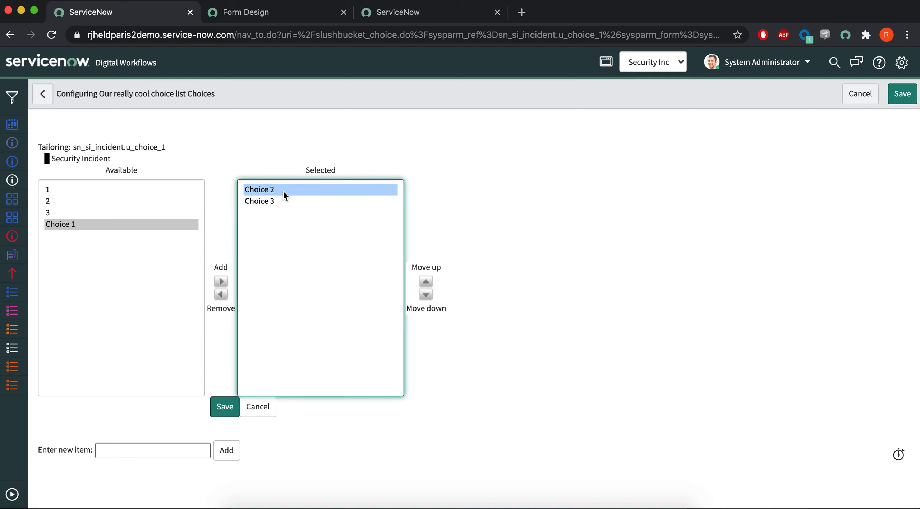
pyautogui.doubleClick(287, 190)
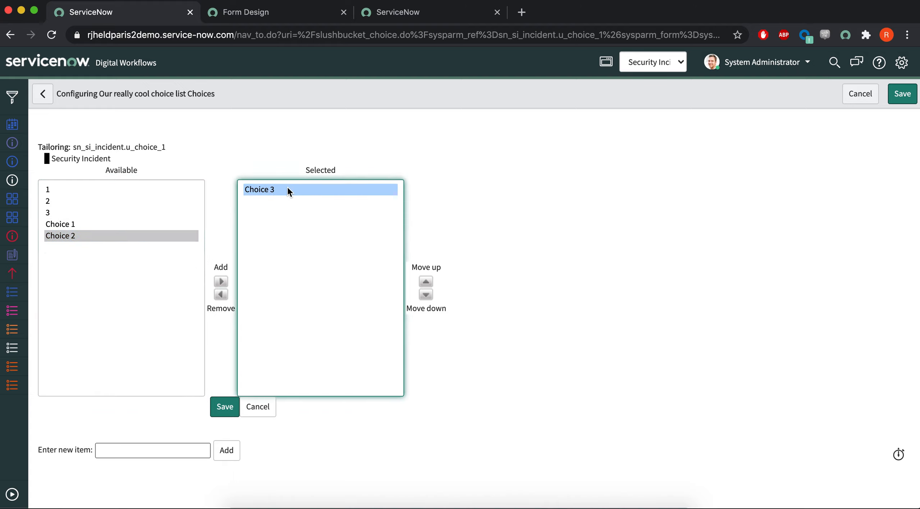
pyautogui.doubleClick(287, 190)
# Add High, Med and Low as new items of the choice list and save the choices.
pyautogui.click(142, 449)
pyautogui.write('High')
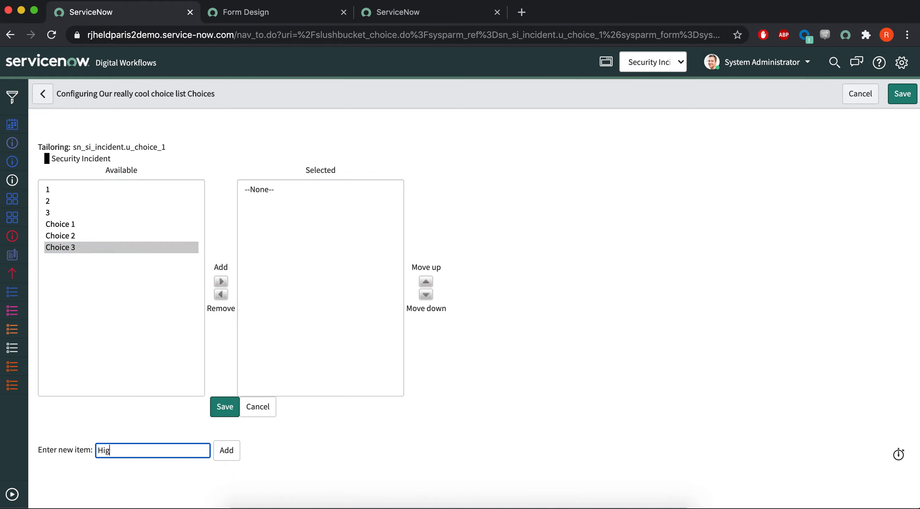
pyautogui.click(227, 450)
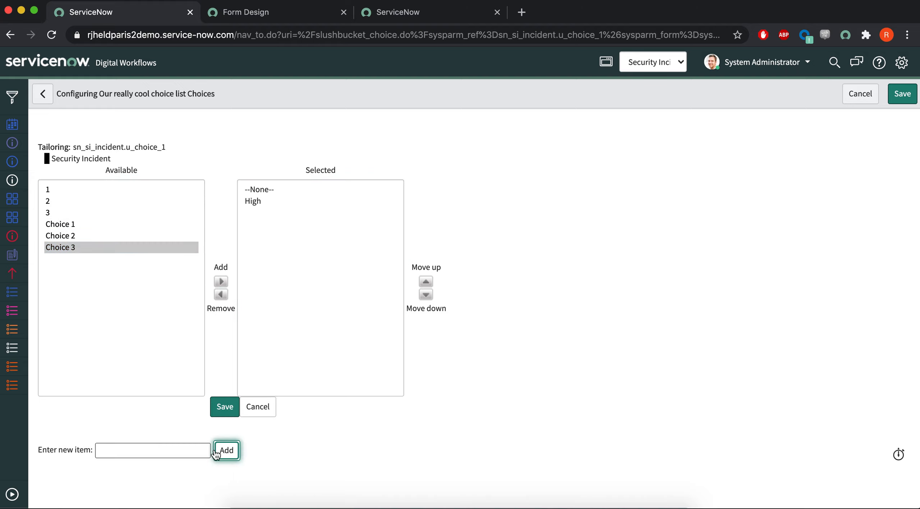
pyautogui.click(160, 451)
pyautogui.write('Med')
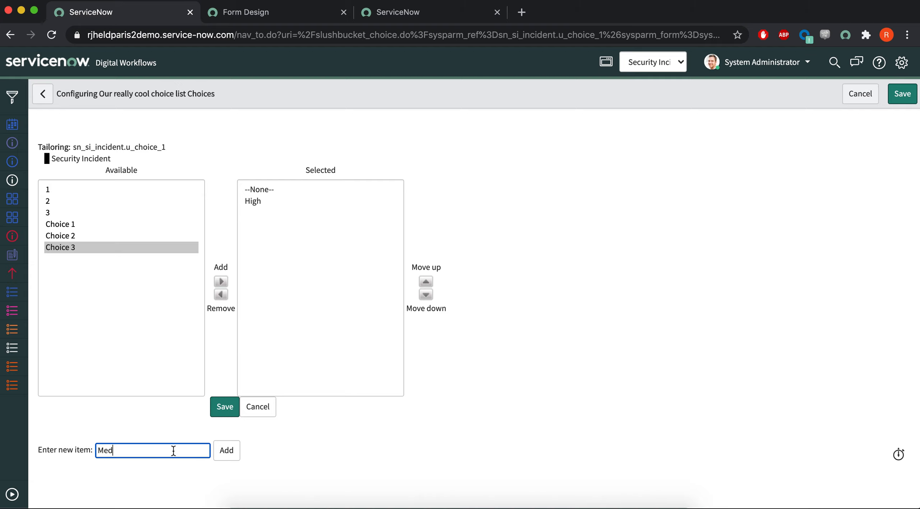
pyautogui.click(227, 451)
pyautogui.click(144, 452)
pyautogui.write('Low')
pyautogui.click(227, 450)
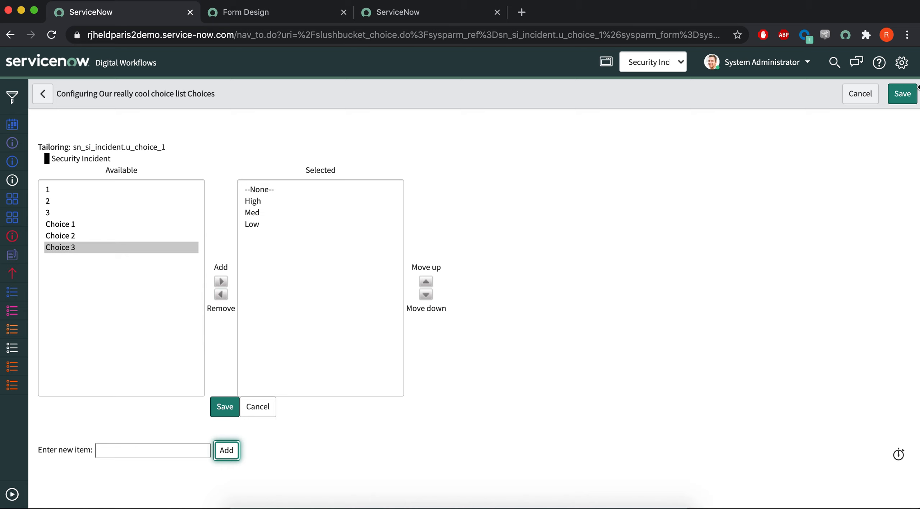
pyautogui.click(902, 94)
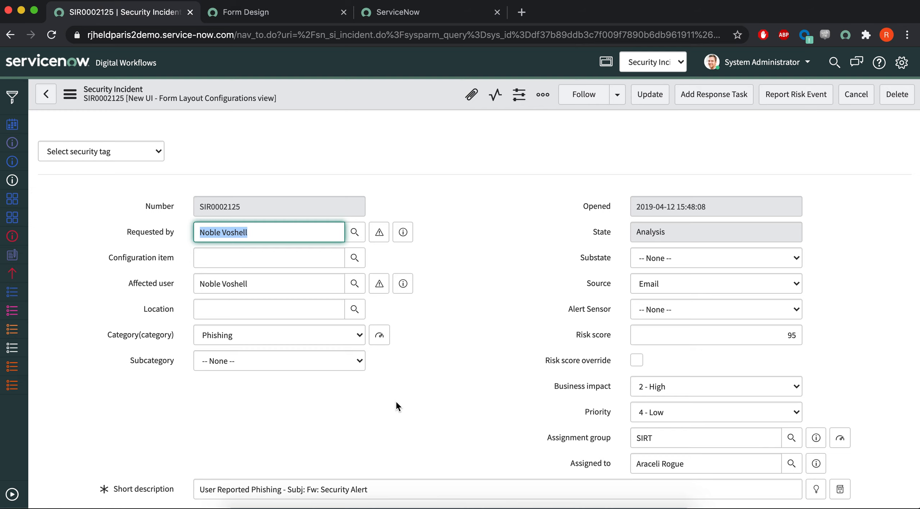
# Switch the security incident form to the Default view.
pyautogui.scroll(-5, 471, 392)
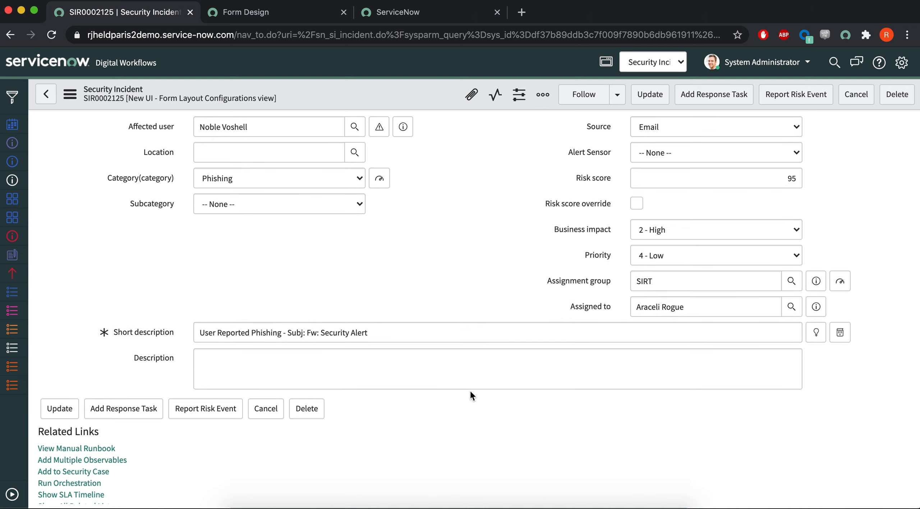
pyautogui.scroll(5, 471, 390)
pyautogui.rightClick(350, 94)
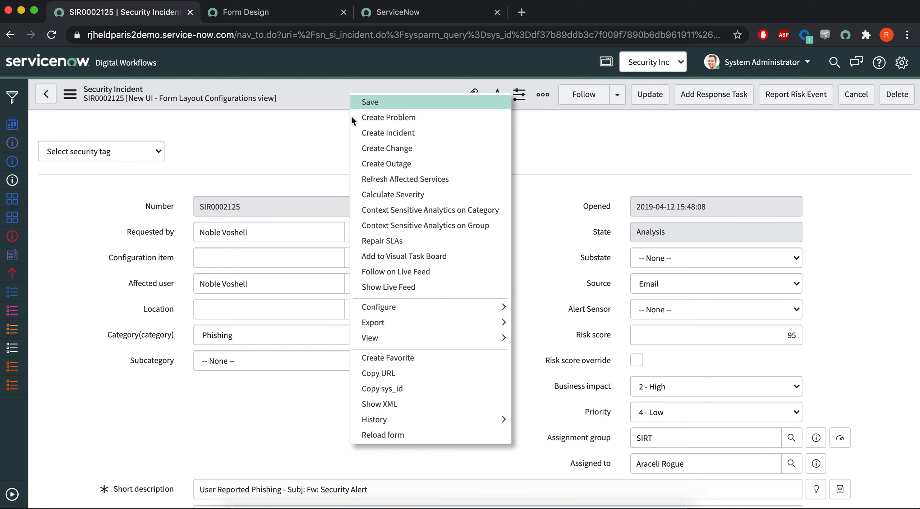
pyautogui.click(69, 95)
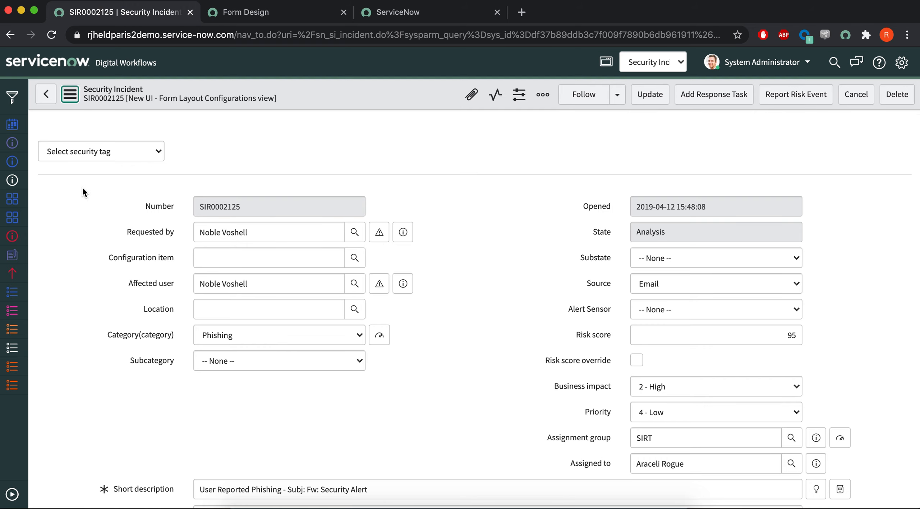
pyautogui.click(69, 95)
pyautogui.moveTo(214, 314)
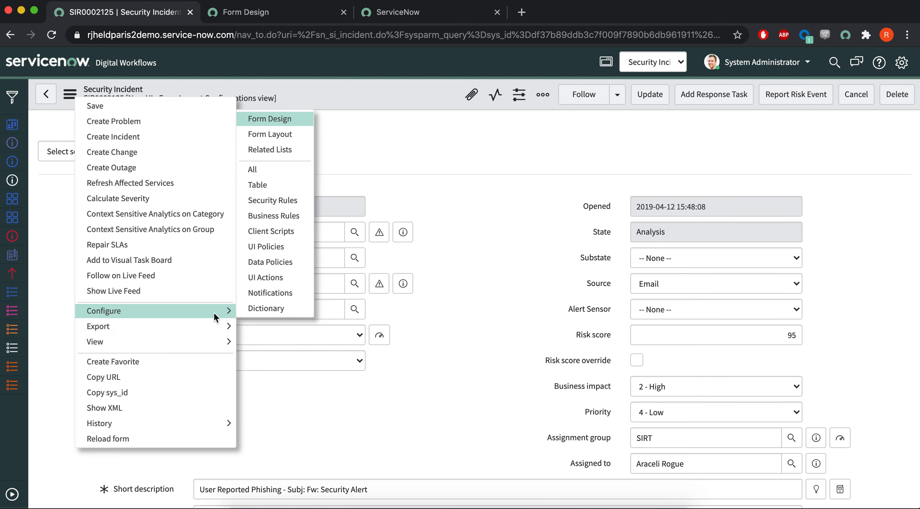
pyautogui.moveTo(207, 344)
pyautogui.click(276, 343)
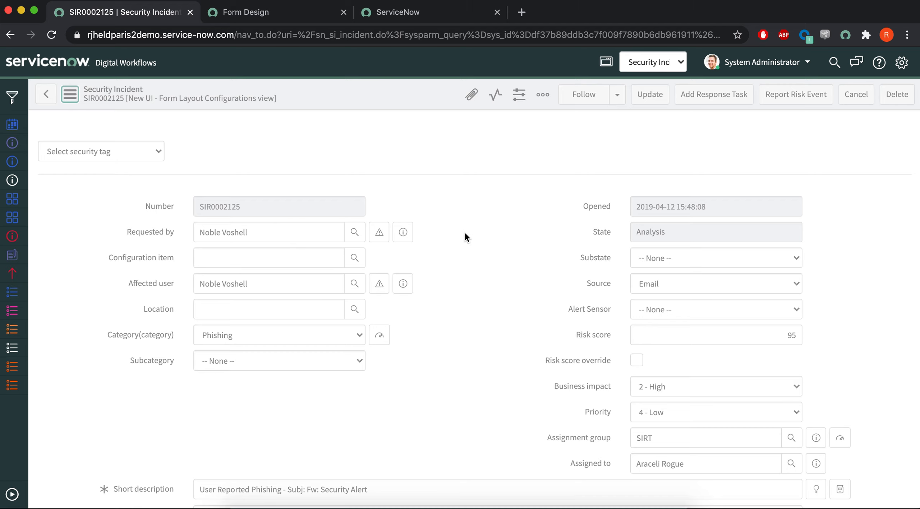
# Check the options offered by the "Our really cool choice list" field without selecting one.
pyautogui.scroll(-5, 478, 376)
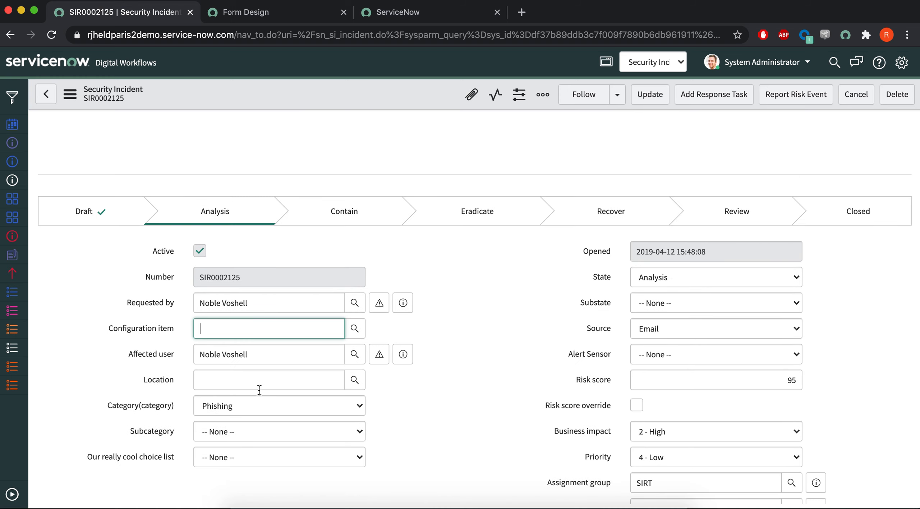
pyautogui.click(258, 452)
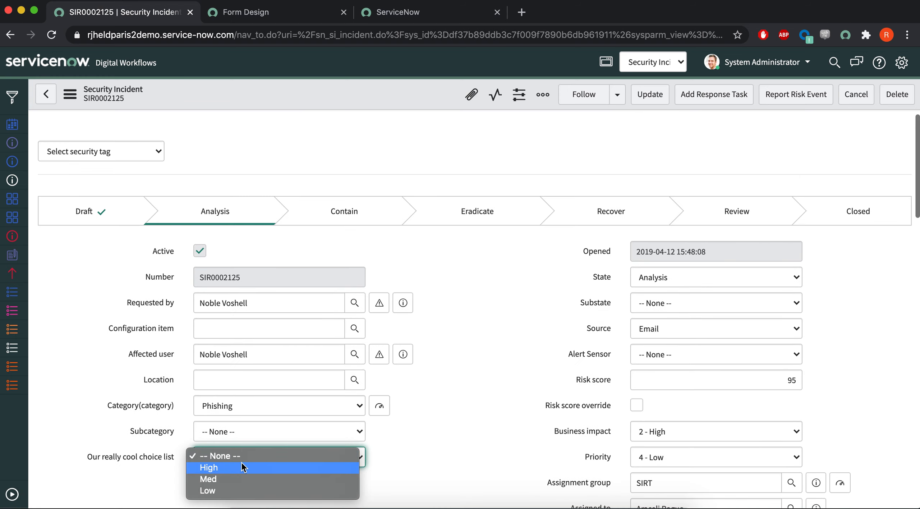
pyautogui.click(440, 442)
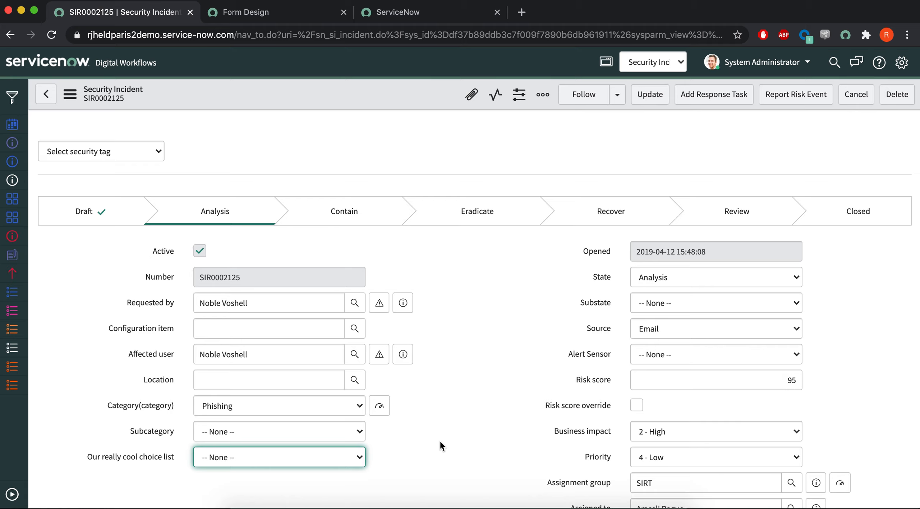
# Set the incident's category to Malicious code activity and its subcategory to Rootkit.
pyautogui.click(342, 407)
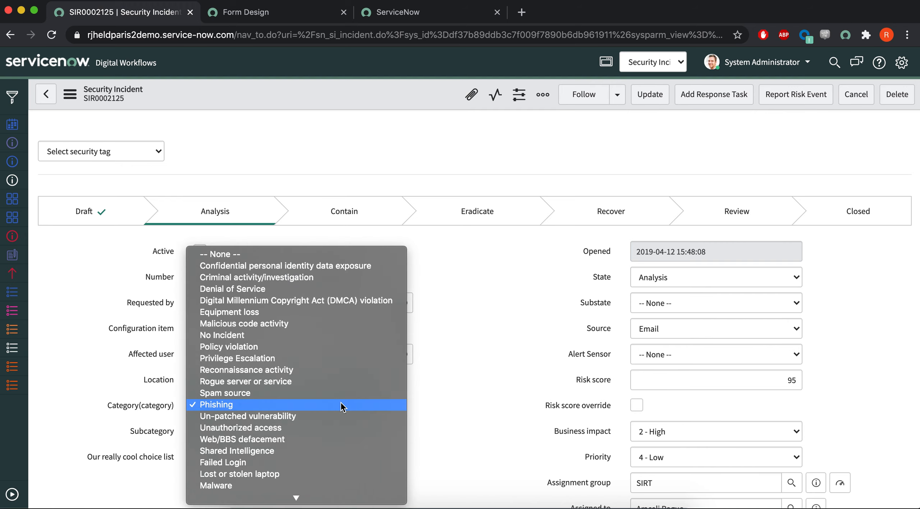
pyautogui.click(313, 324)
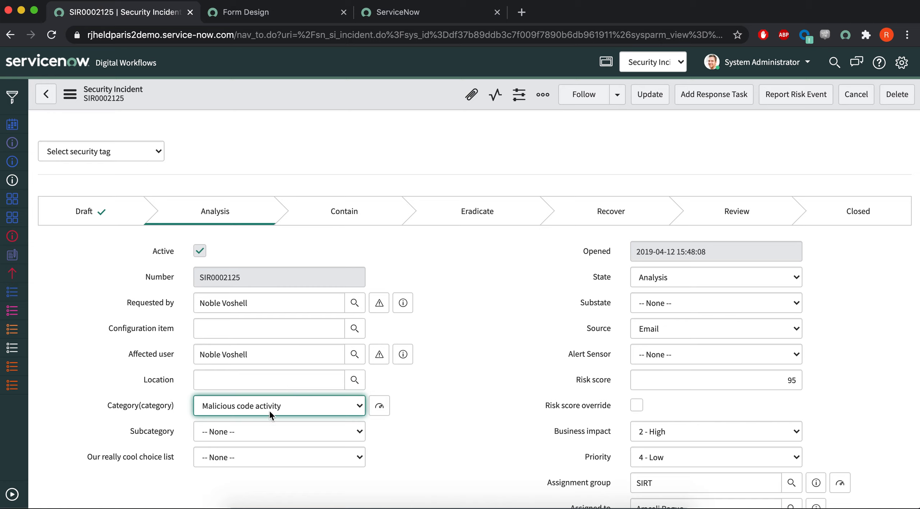
pyautogui.click(243, 433)
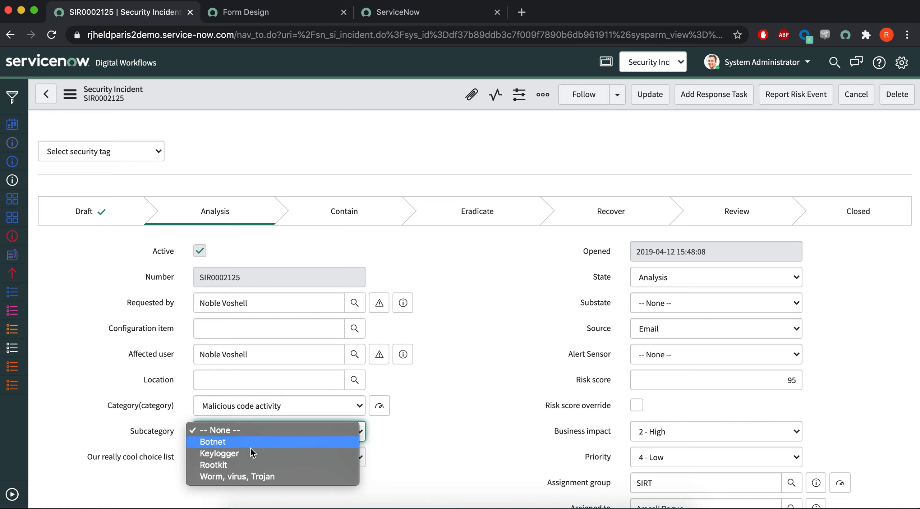
pyautogui.click(241, 466)
# Set the incident's category to Rogue server or service and its subcategory to Phishing scam web server.
pyautogui.click(312, 406)
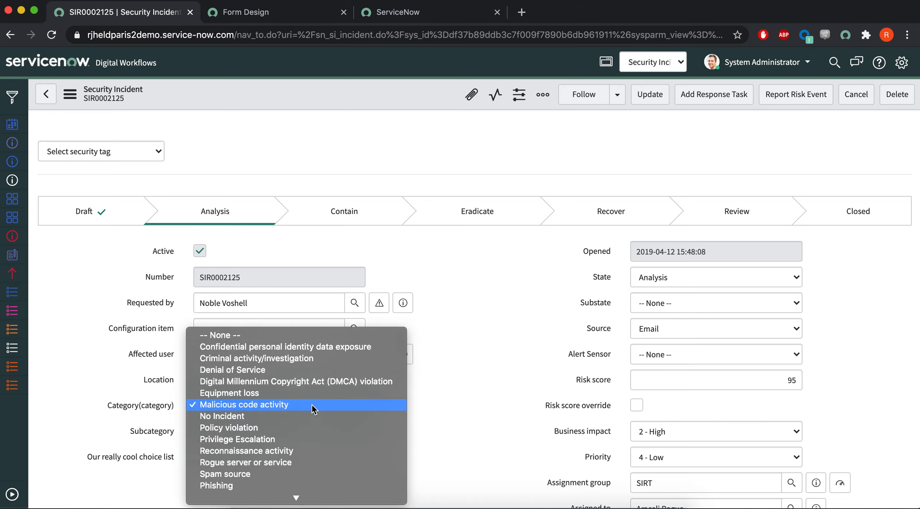
pyautogui.click(258, 463)
pyautogui.click(274, 437)
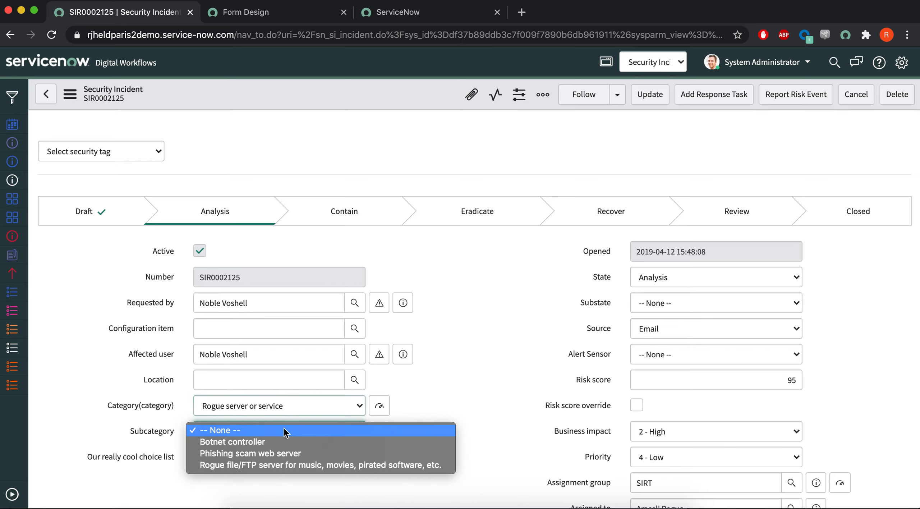
pyautogui.click(268, 453)
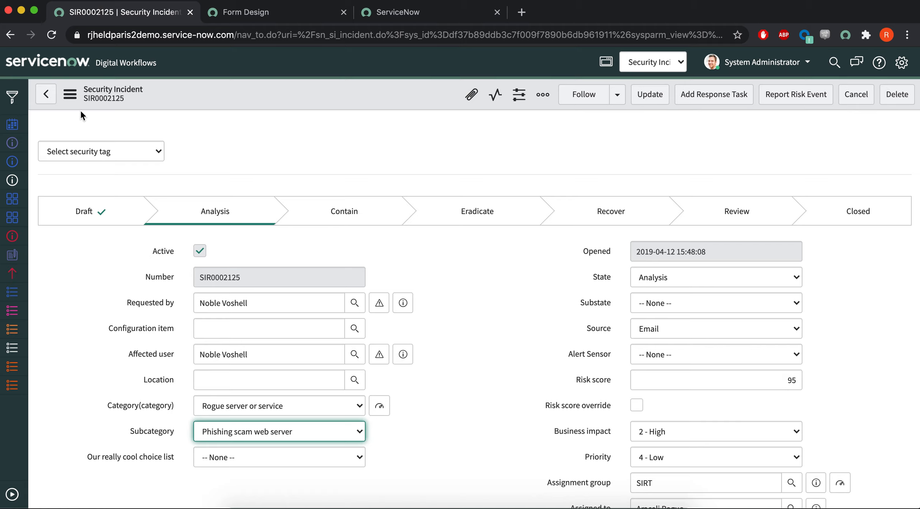
# Open the Form Layout configuration of the Security Incident form.
pyautogui.click(70, 94)
pyautogui.moveTo(146, 310)
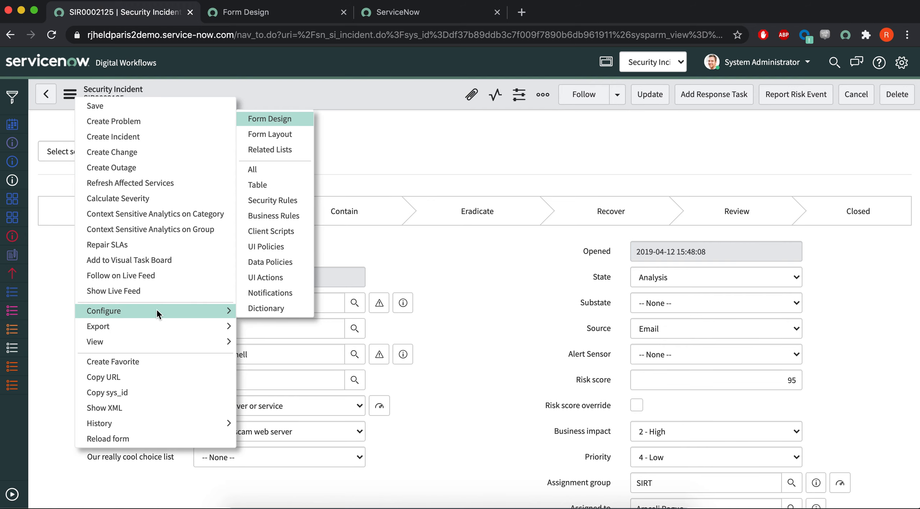
pyautogui.click(292, 137)
pyautogui.click(556, 179)
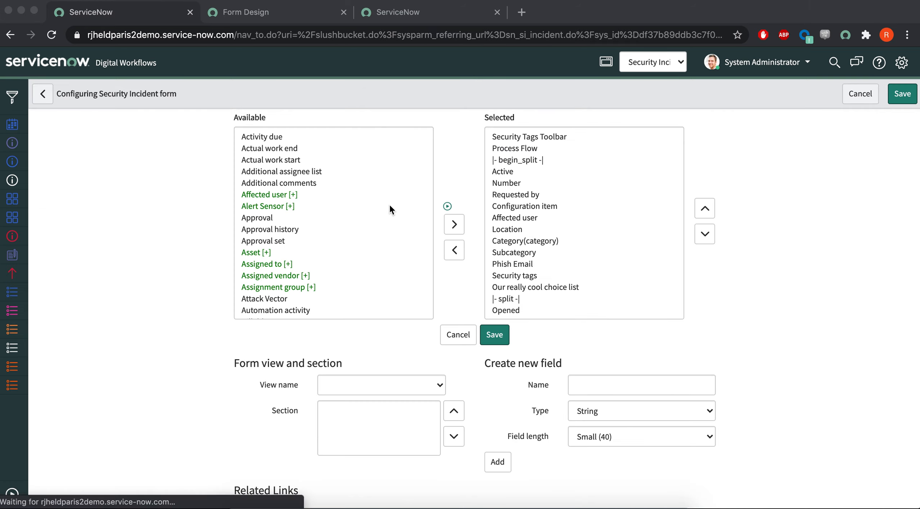
pyautogui.scroll(-3, 346, 227)
pyautogui.scroll(3, 345, 227)
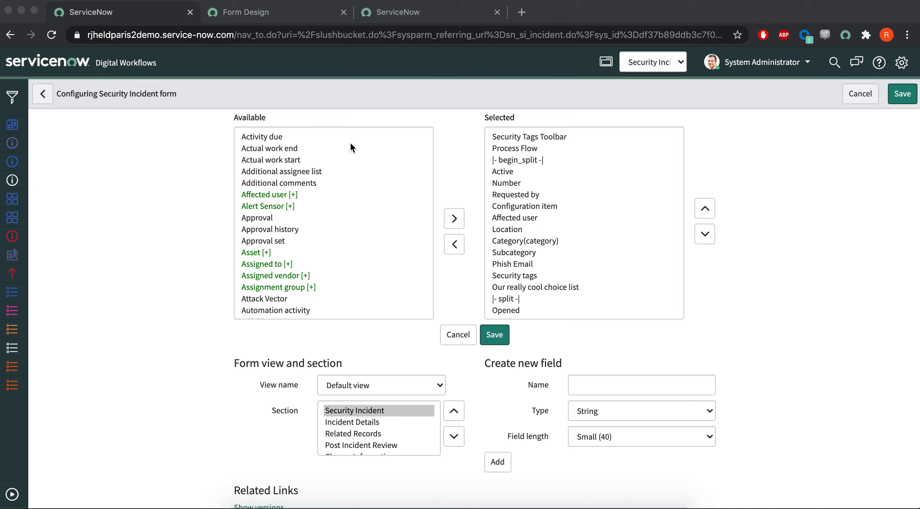
# Expand the Affected user reference among the available fields and look through its related User fields.
pyautogui.click(296, 195)
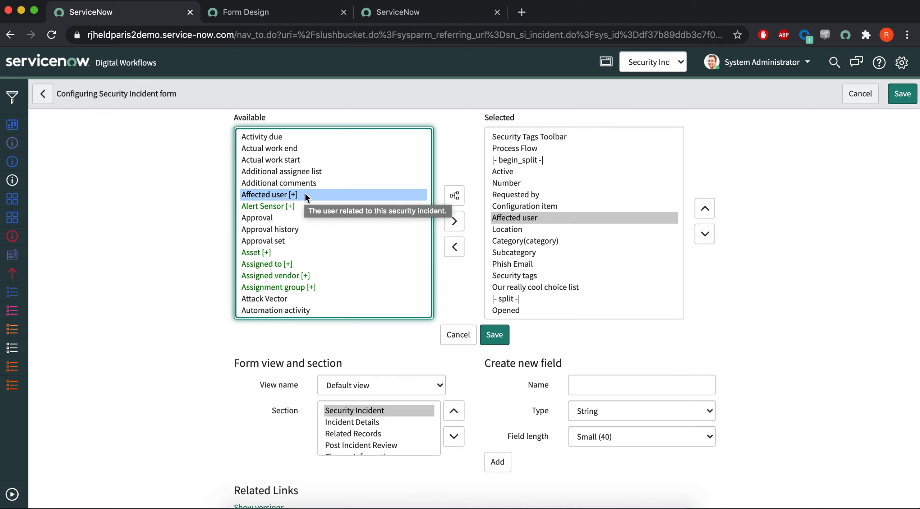
pyautogui.click(454, 196)
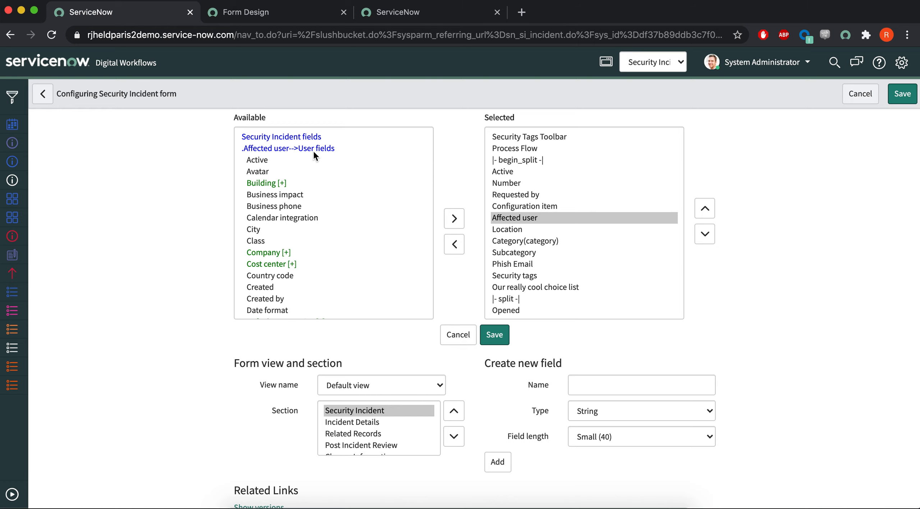
pyautogui.scroll(-5, 344, 277)
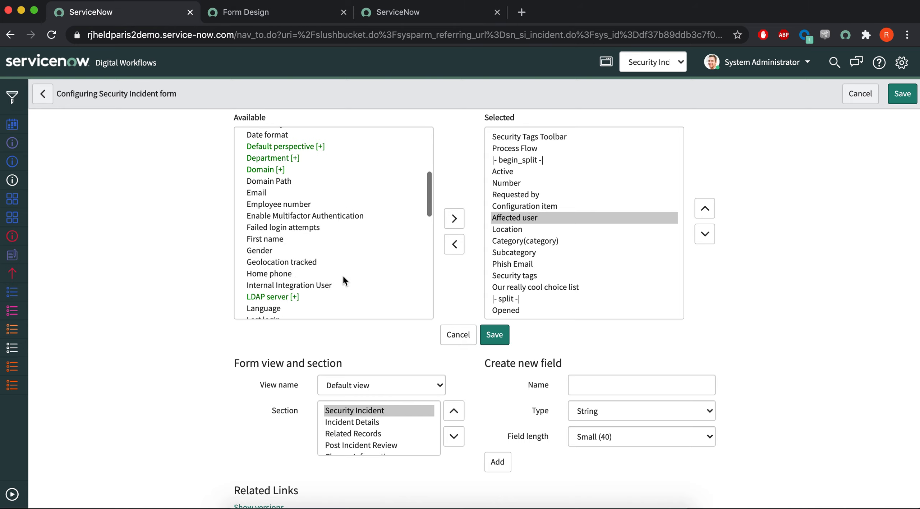
pyautogui.scroll(3, 342, 277)
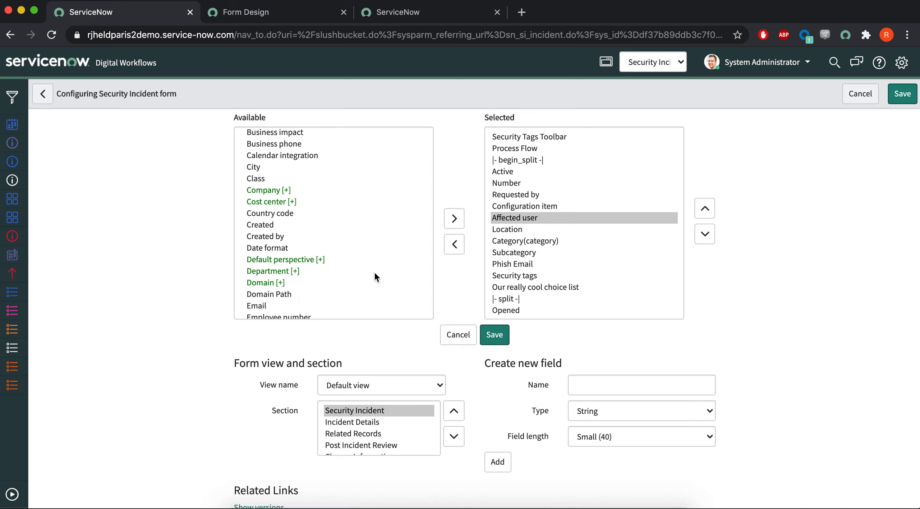
pyautogui.scroll(-5, 375, 273)
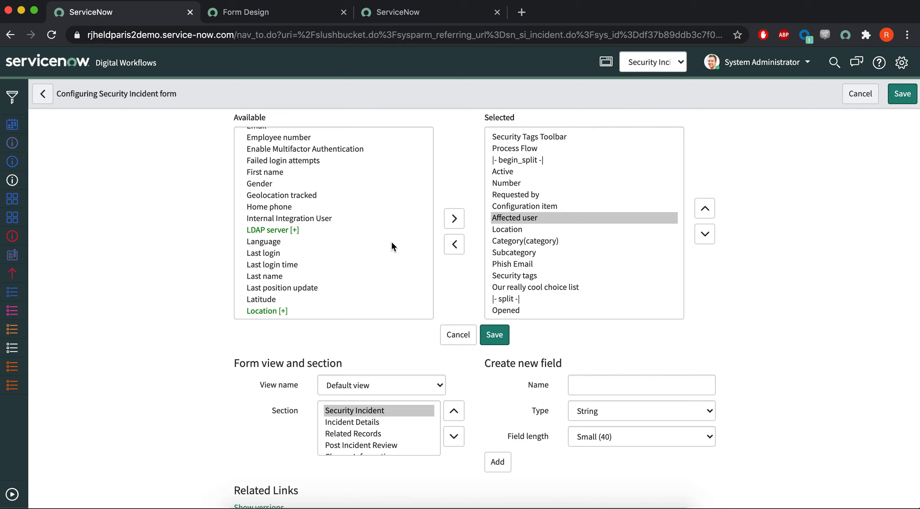
# Return to the Security Incident table's own available fields and look through the list.
pyautogui.scroll(10, 391, 241)
pyautogui.click(320, 135)
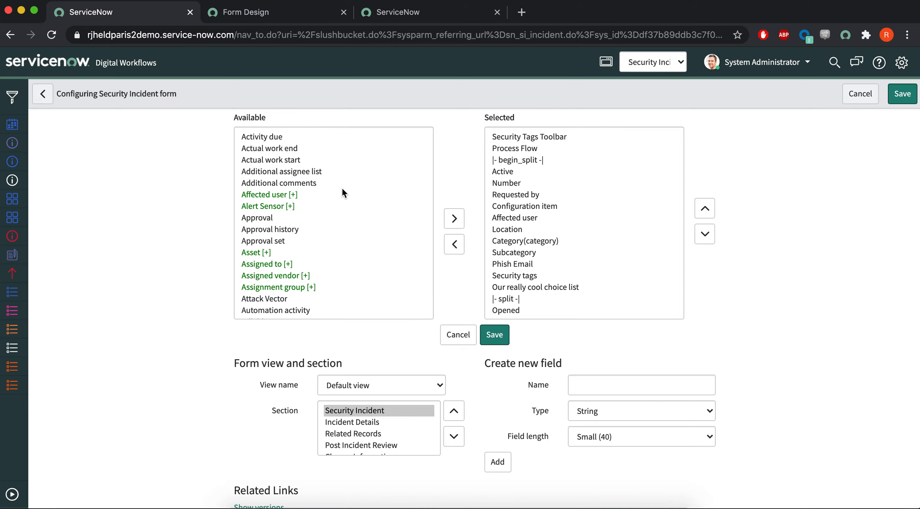
pyautogui.scroll(-10, 342, 194)
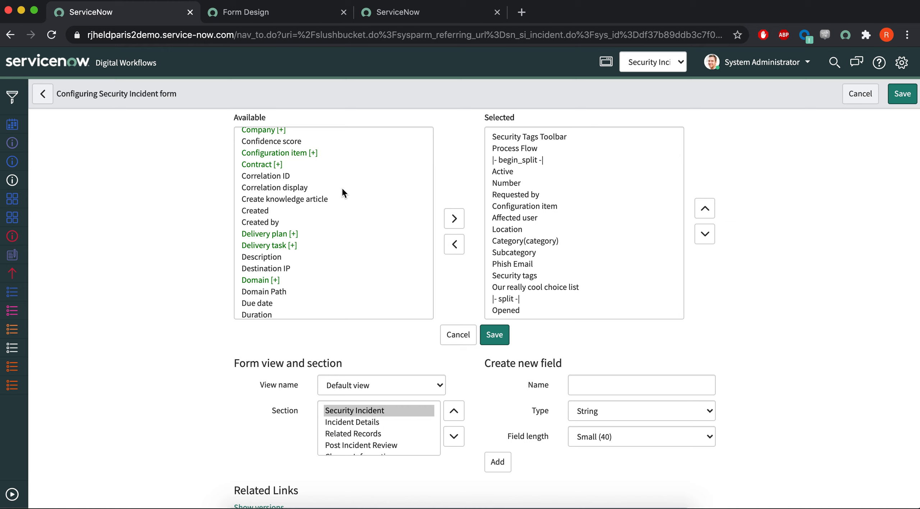
# Examine the data types offered for a new field and leave the Form Layout configuration without saving.
pyautogui.scroll(-1, 763, 322)
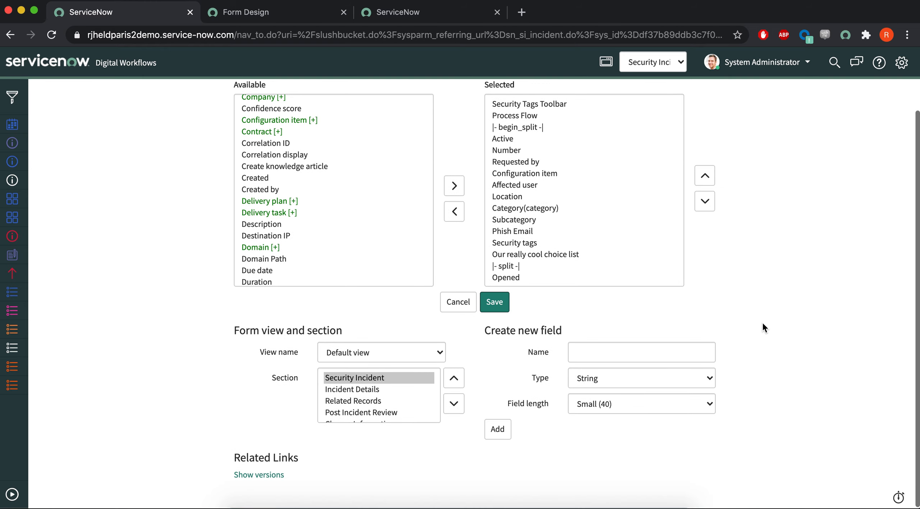
pyautogui.click(641, 378)
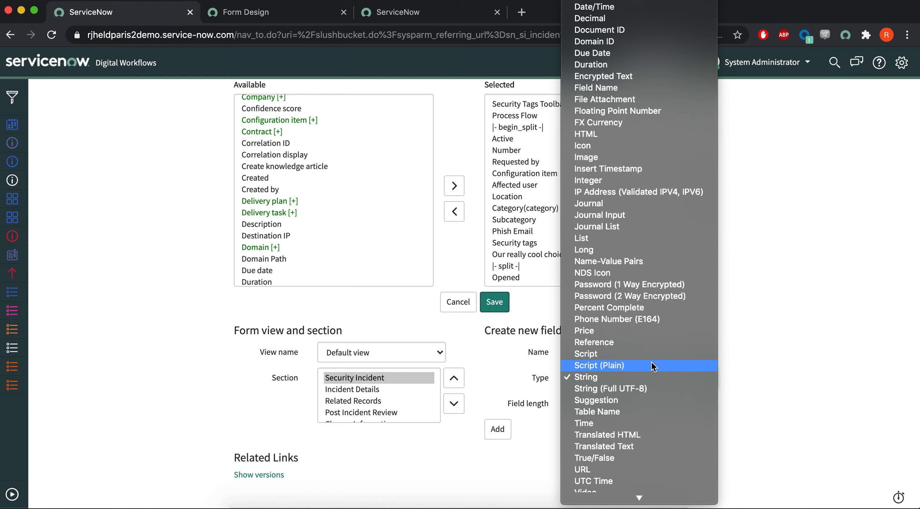
pyautogui.click(793, 397)
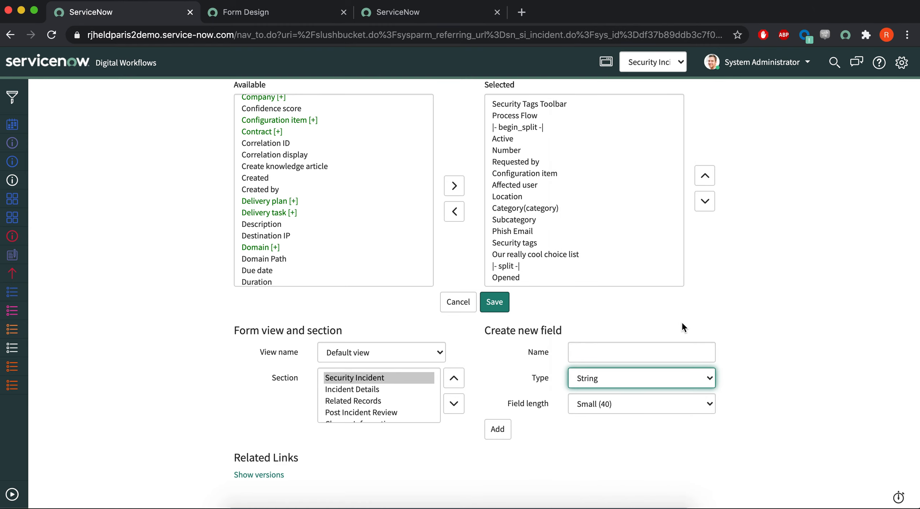
pyautogui.scroll(1, 682, 320)
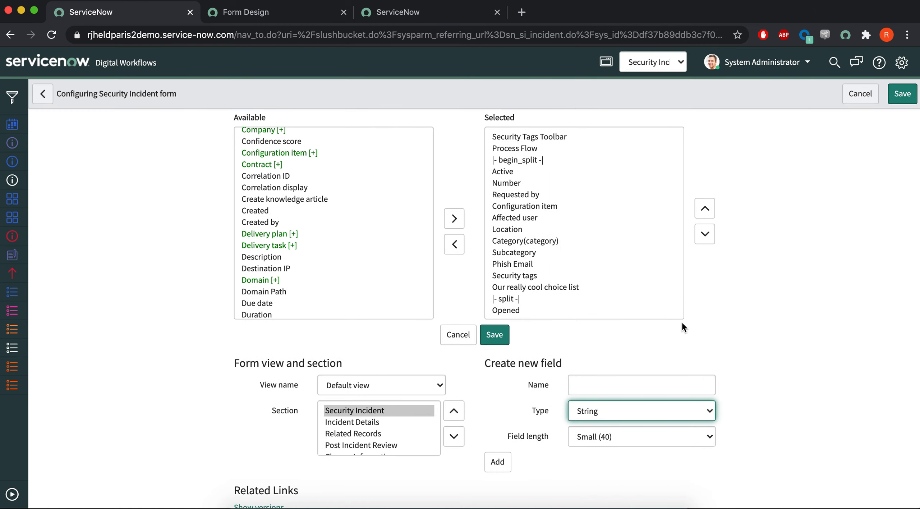
pyautogui.click(863, 100)
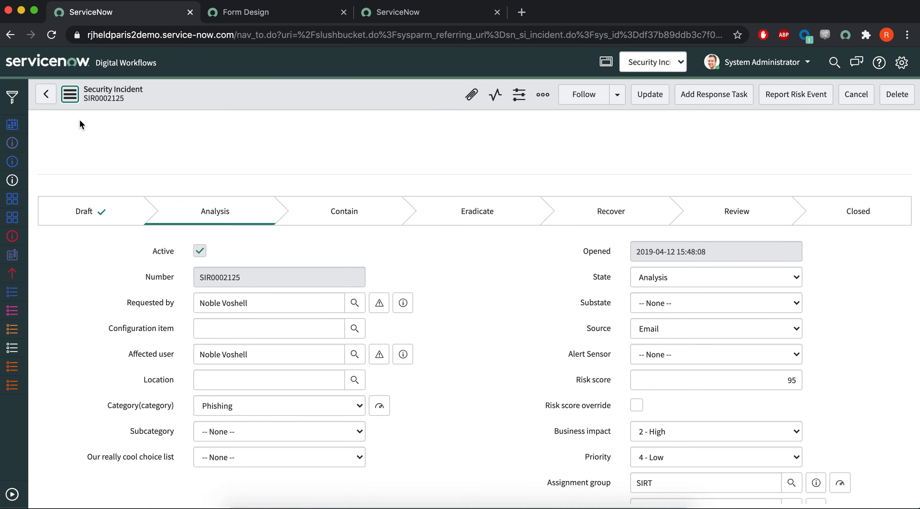
# Examine which views are available for the Security Incident form, keeping the Default view.
pyautogui.click(71, 94)
pyautogui.moveTo(175, 321)
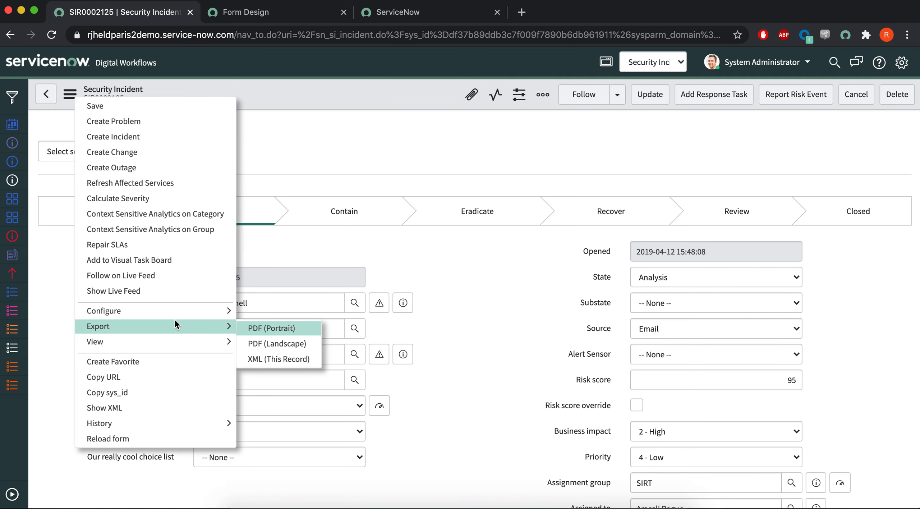
pyautogui.moveTo(203, 340)
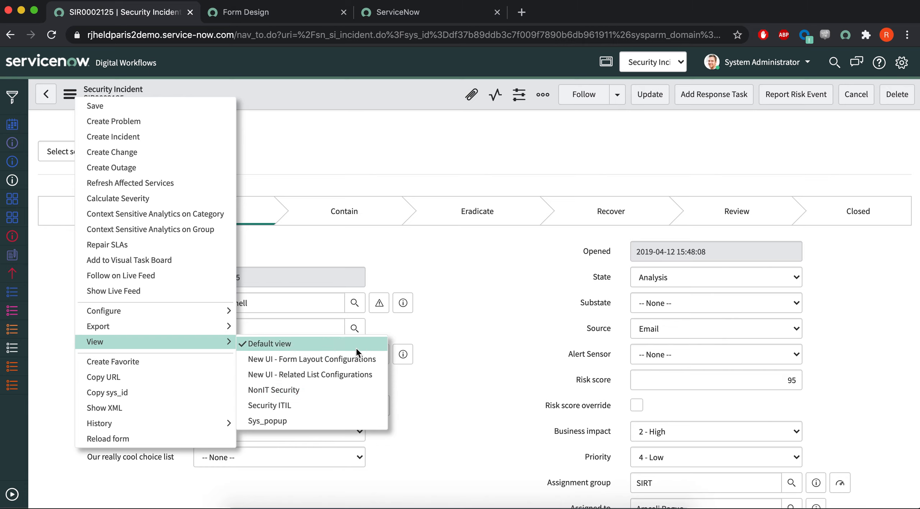
pyautogui.click(351, 154)
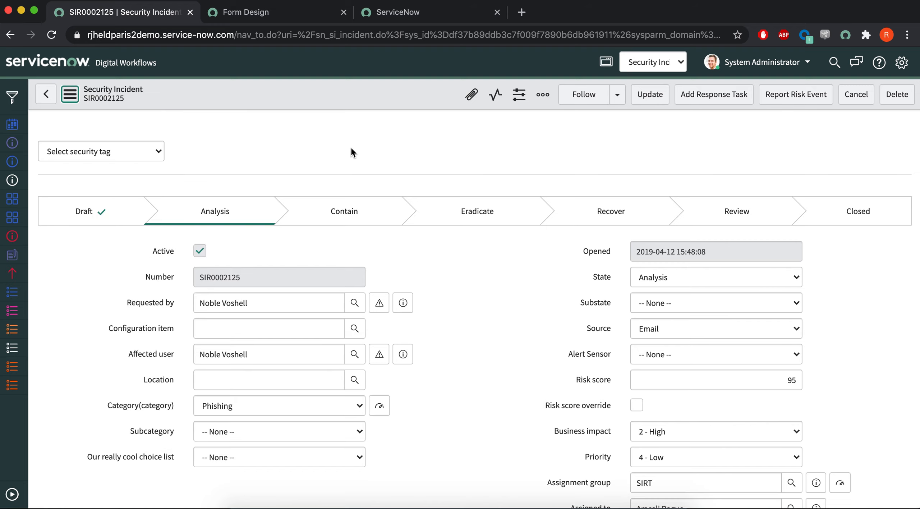
# Open incident SIR0002125 from the All Open Incidents list in the new UI and expand its additional header details.
pyautogui.click(421, 12)
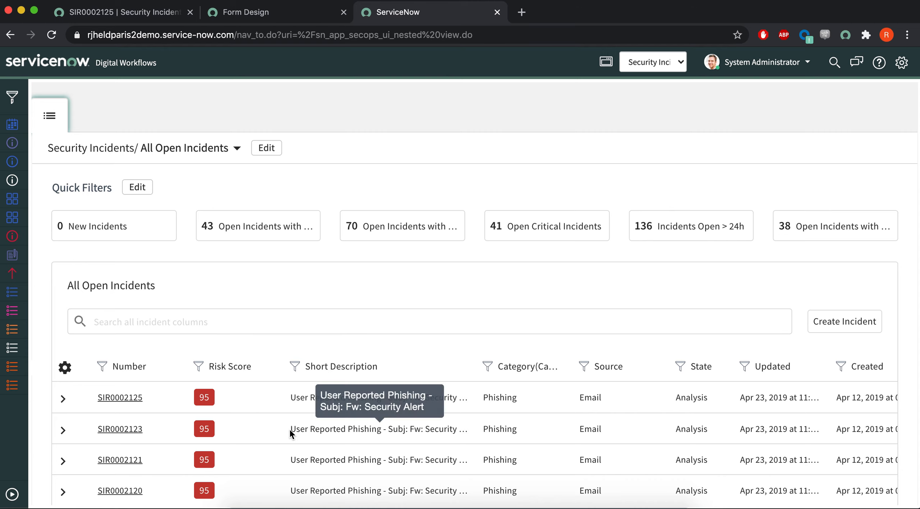
pyautogui.click(120, 398)
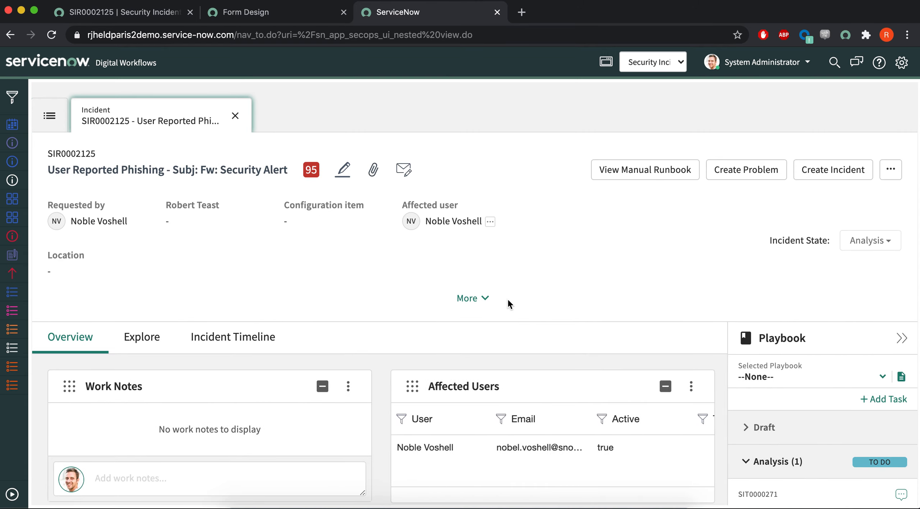
pyautogui.click(486, 299)
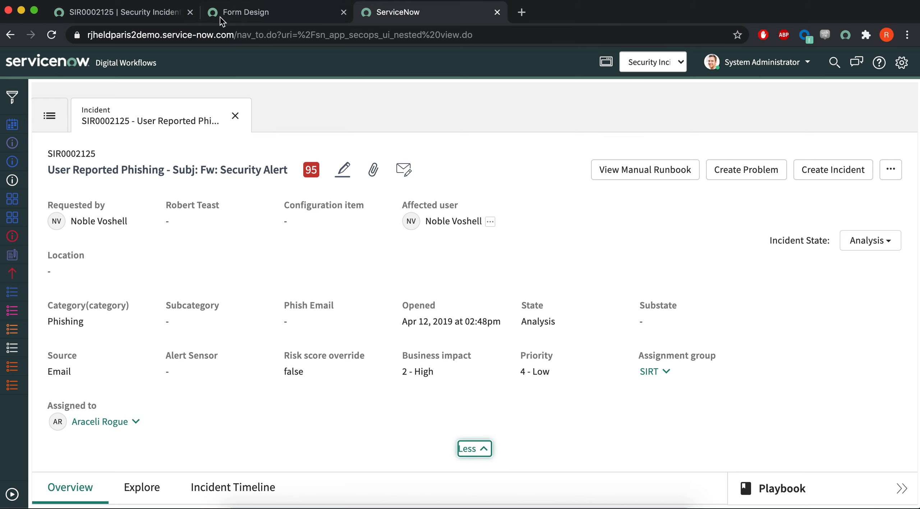
# Switch the classic Security Incident form to the New UI - Form Layout Configurations view.
pyautogui.click(148, 16)
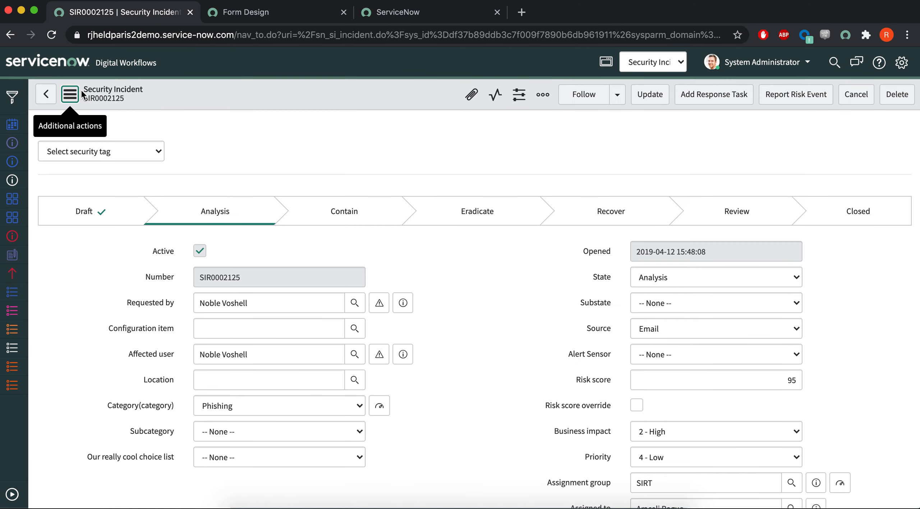
pyautogui.click(70, 95)
pyautogui.moveTo(140, 310)
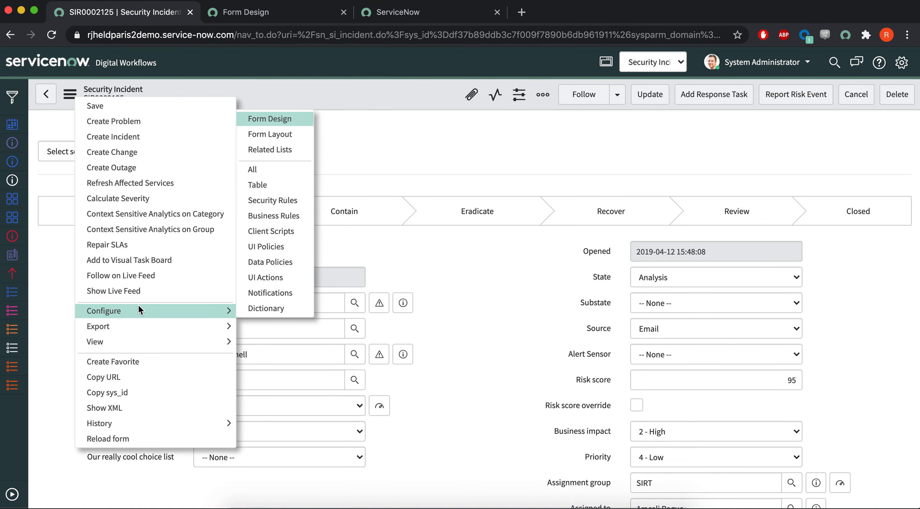
pyautogui.click(289, 348)
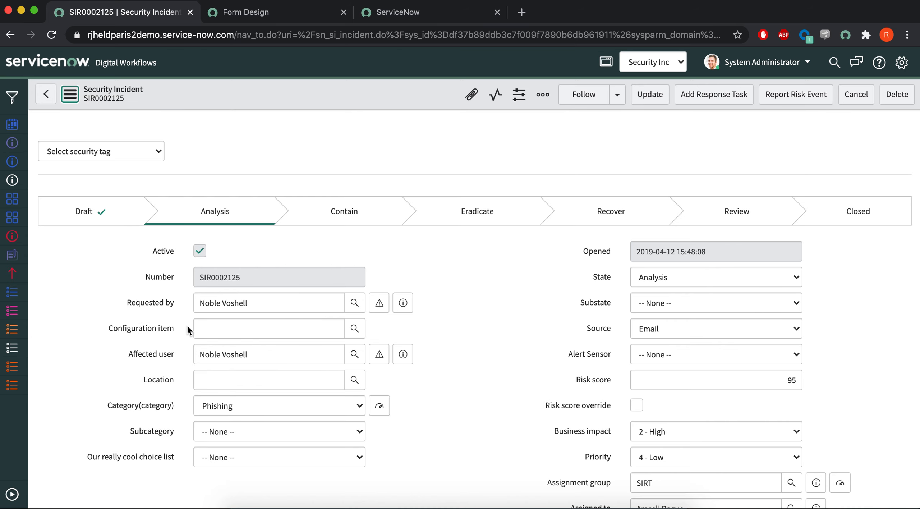
pyautogui.click(70, 94)
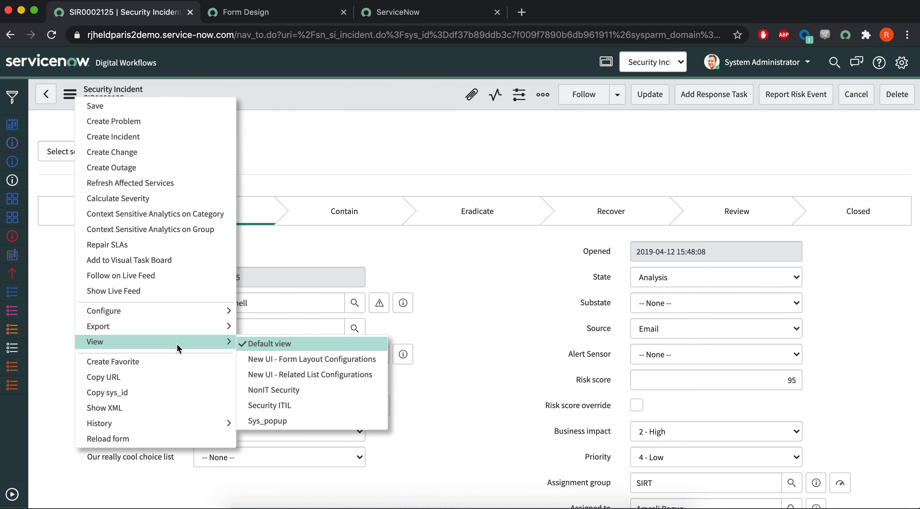
pyautogui.click(364, 361)
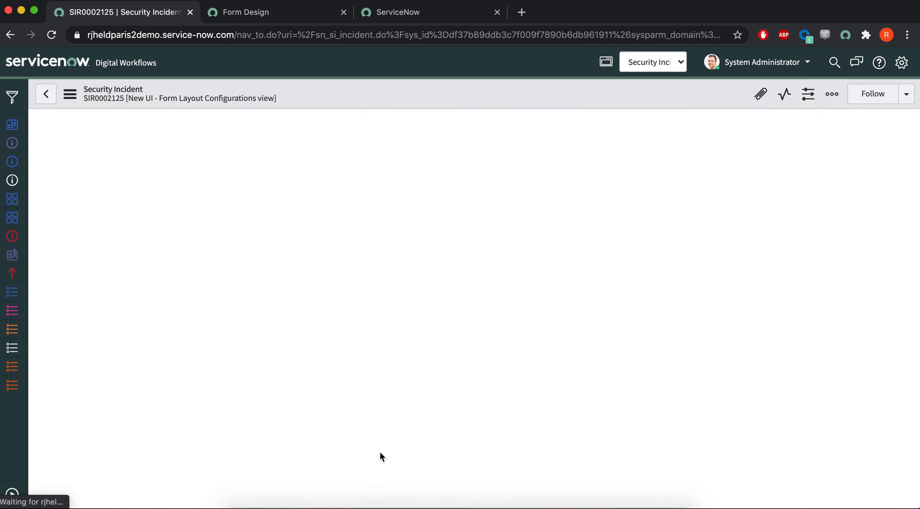
# Open the incident's edit form in the new UI and compare its fields with the classic form.
pyautogui.click(423, 17)
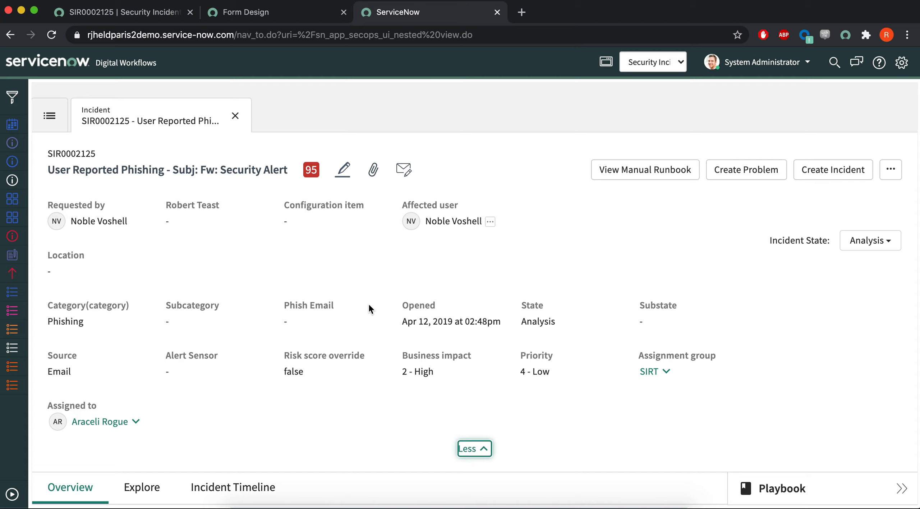
pyautogui.click(345, 177)
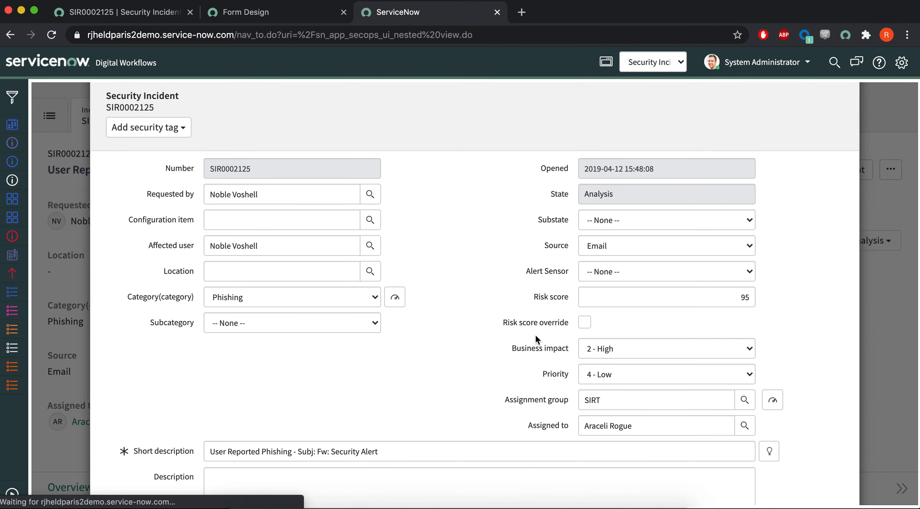
pyautogui.click(146, 16)
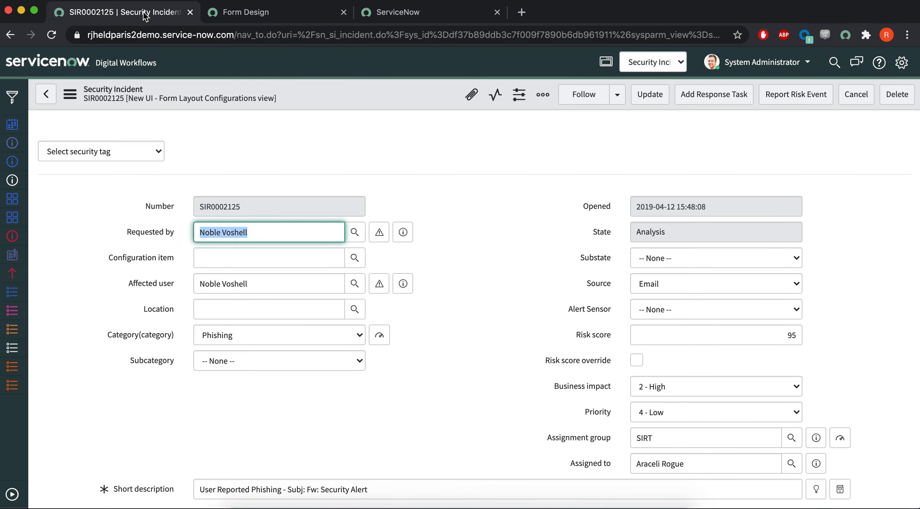
# Review the classic form's list of views alongside the incident's edit form in the new UI.
pyautogui.click(69, 94)
pyautogui.moveTo(176, 348)
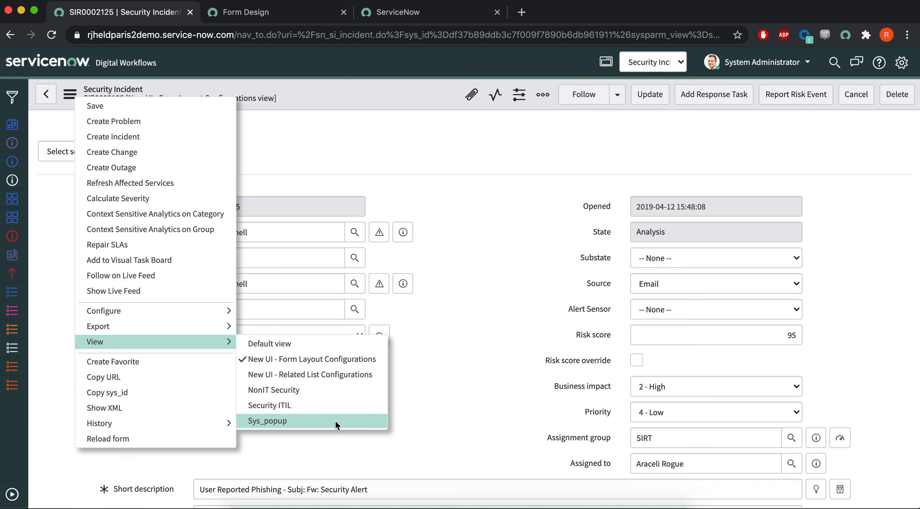
pyautogui.click(431, 12)
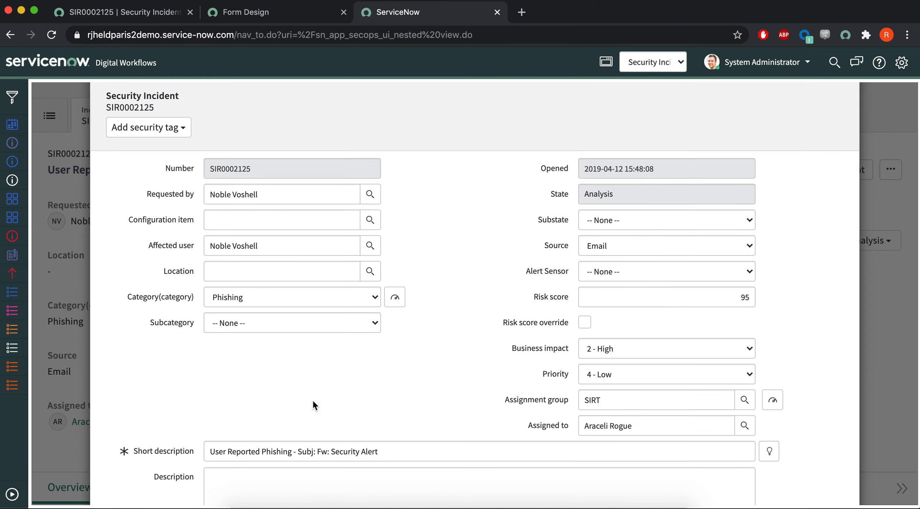
pyautogui.click(156, 22)
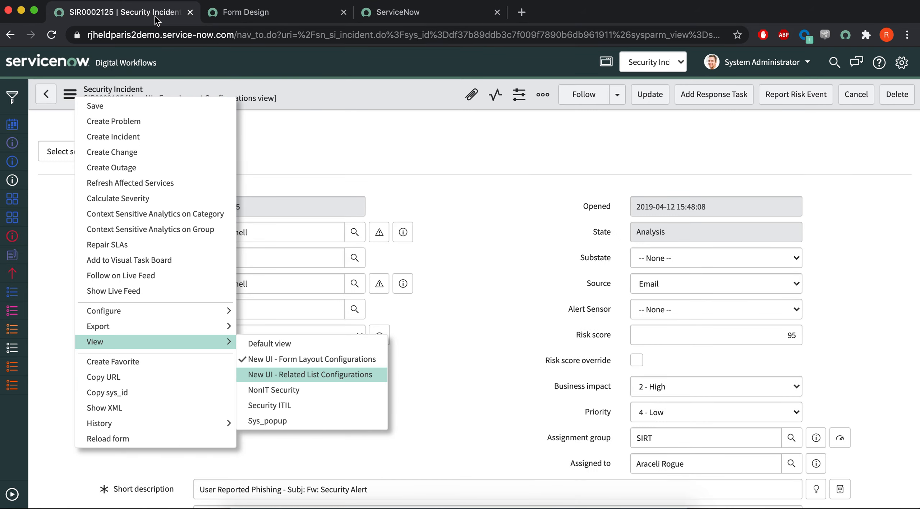
pyautogui.click(286, 412)
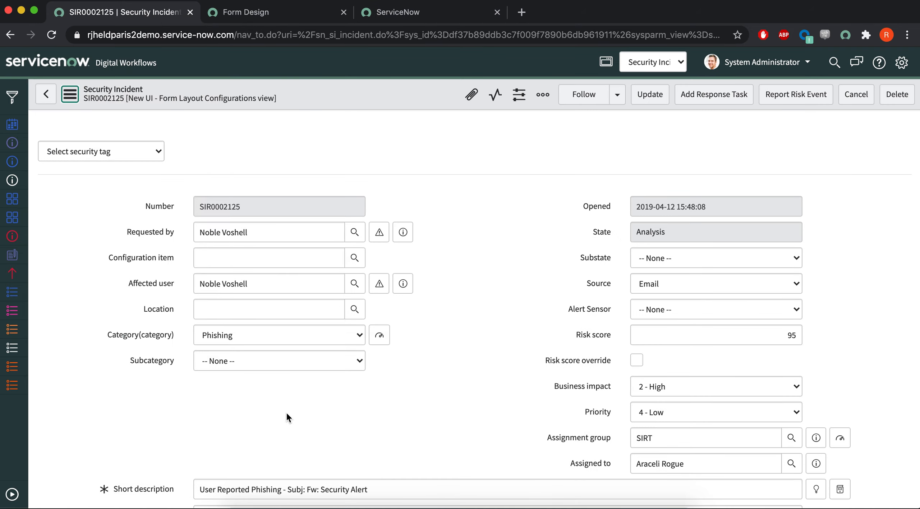
# Review the form's configuration options and the available application scopes, including Security Incident Response UI, without changing the scope.
pyautogui.click(85, 97)
pyautogui.moveTo(209, 315)
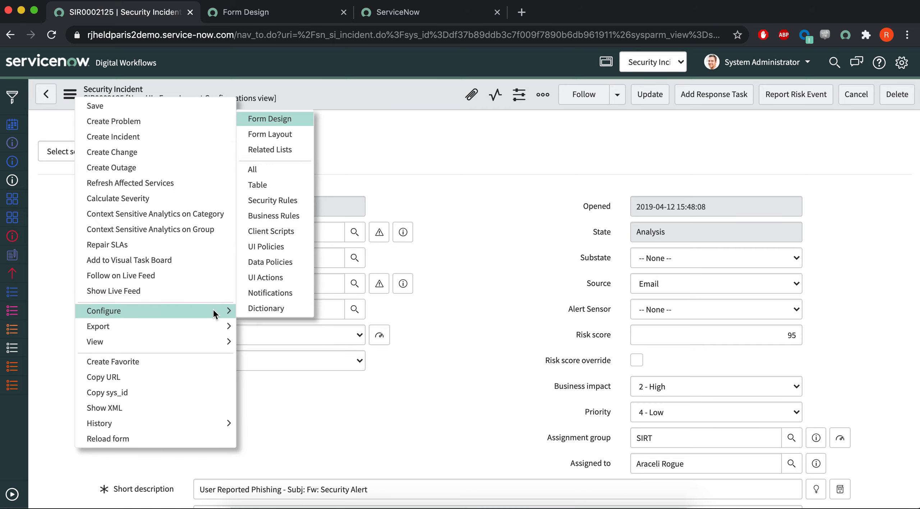
pyautogui.click(686, 68)
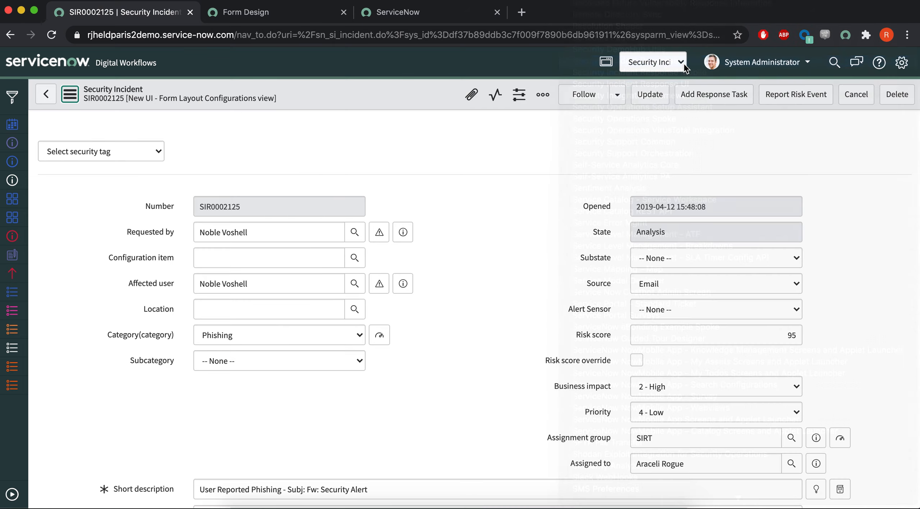
pyautogui.click(683, 65)
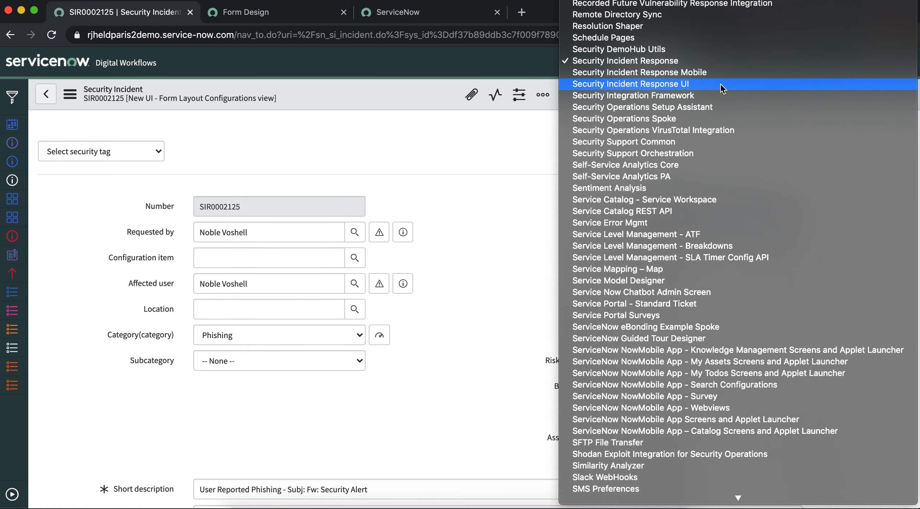
pyautogui.click(525, 145)
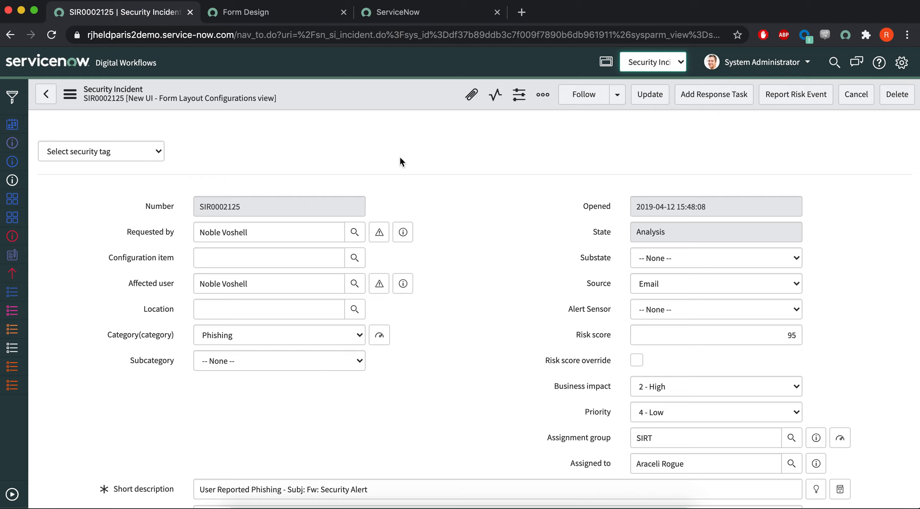
pyautogui.click(602, 505)
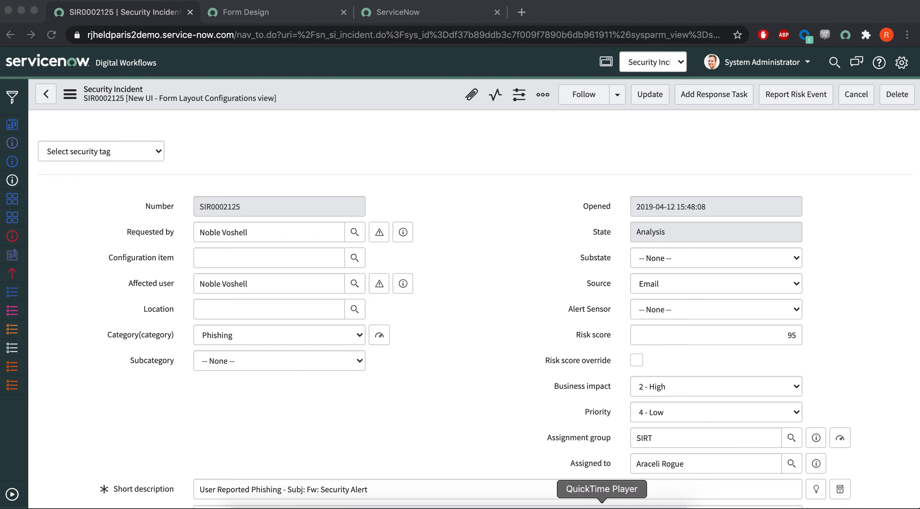
pyautogui.press('super+q')
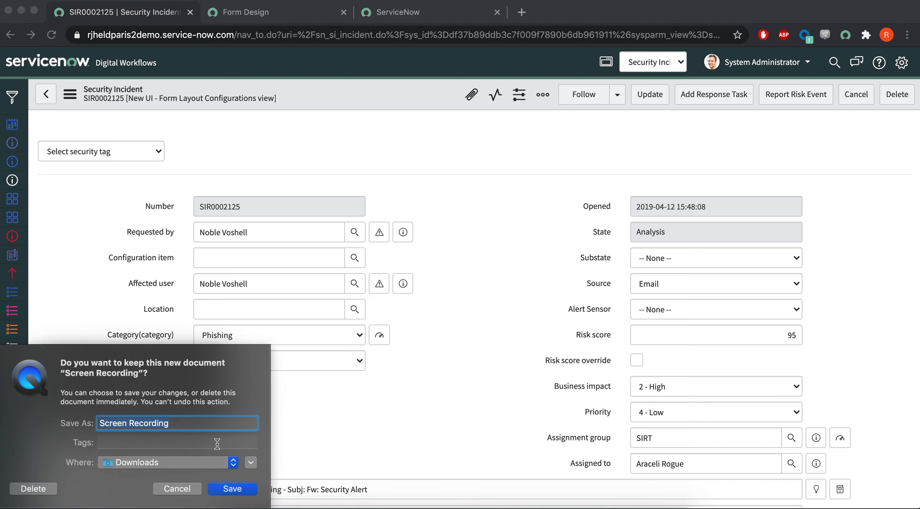
pyautogui.write('Forms Management')
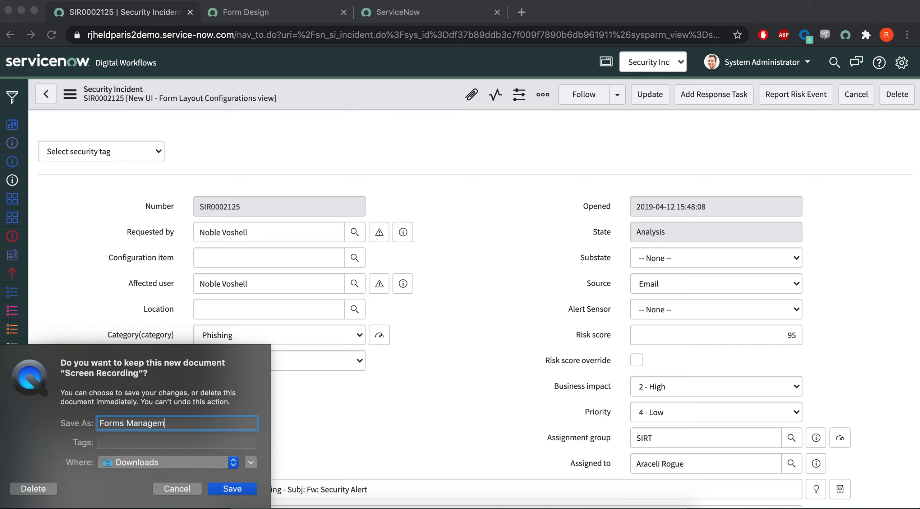